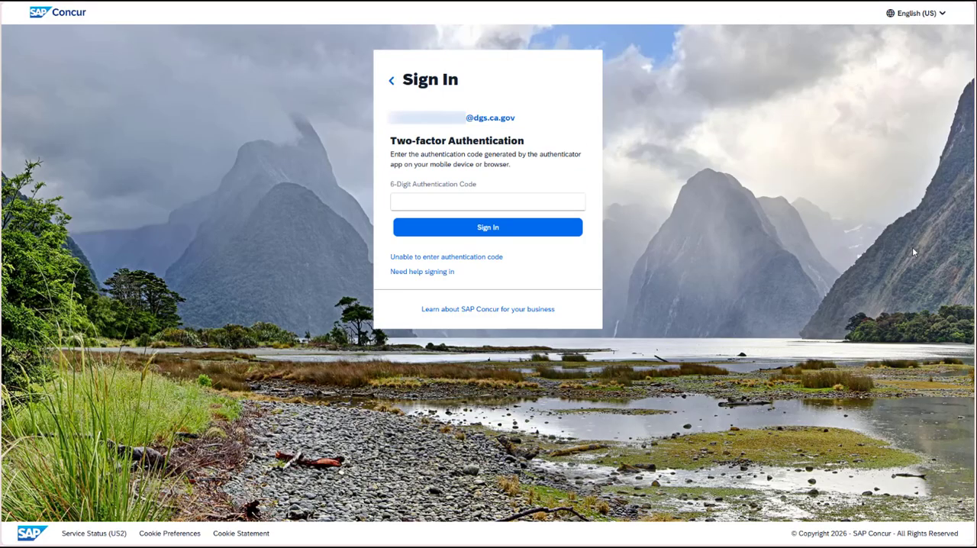
Copy the SAP Concur code from the authenticator, enter it as the 6-digit authentication code and sign in.
click(832, 24)
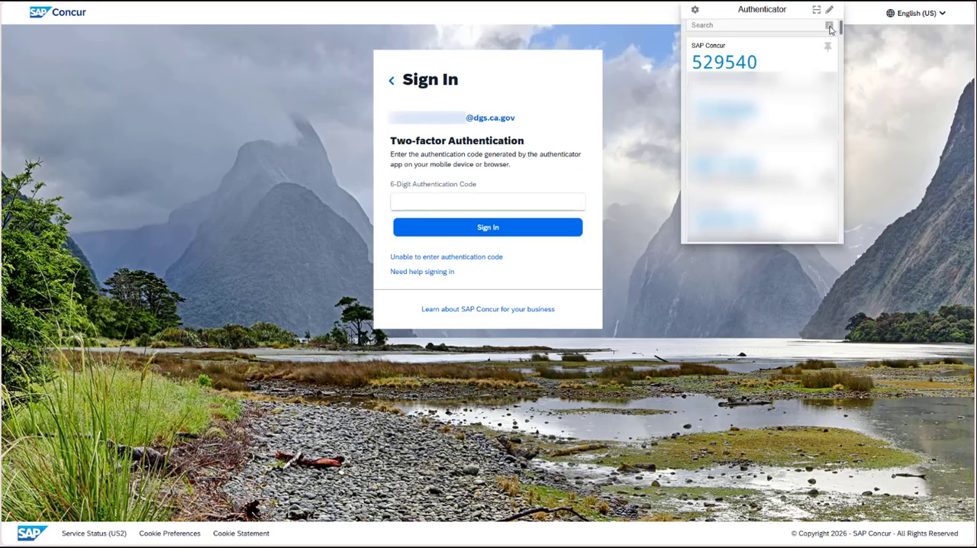
click(742, 67)
click(506, 199)
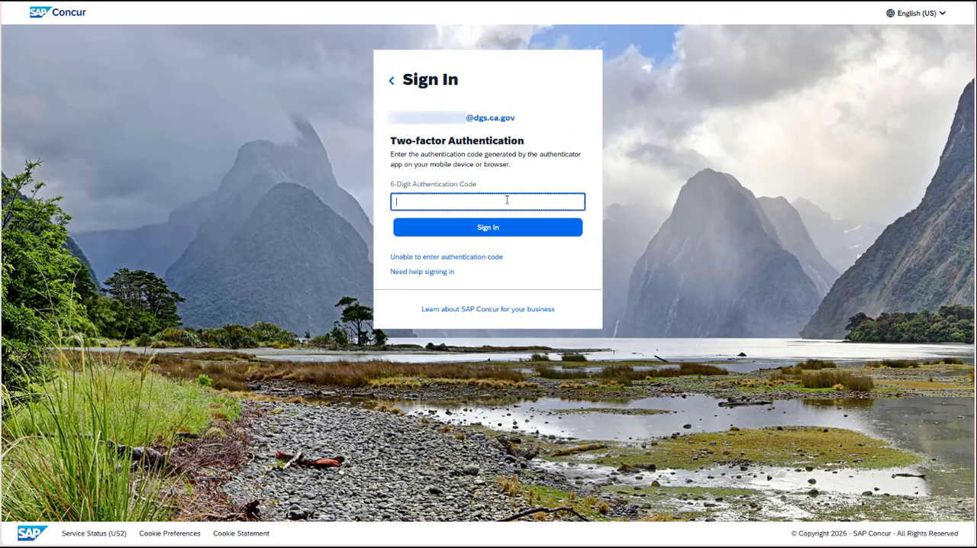
key(ctrl+v)
click(522, 229)
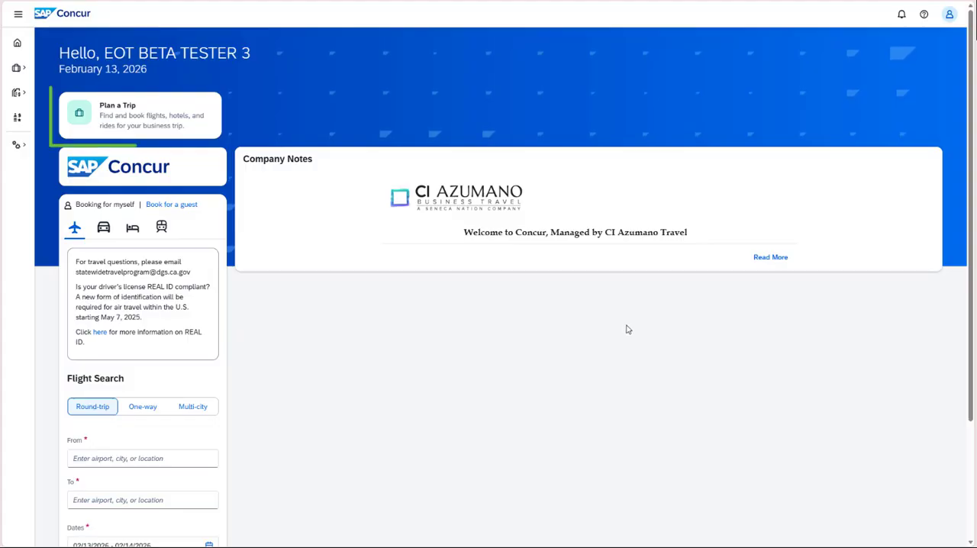
Start planning a new trip with a Flight segment.
click(176, 127)
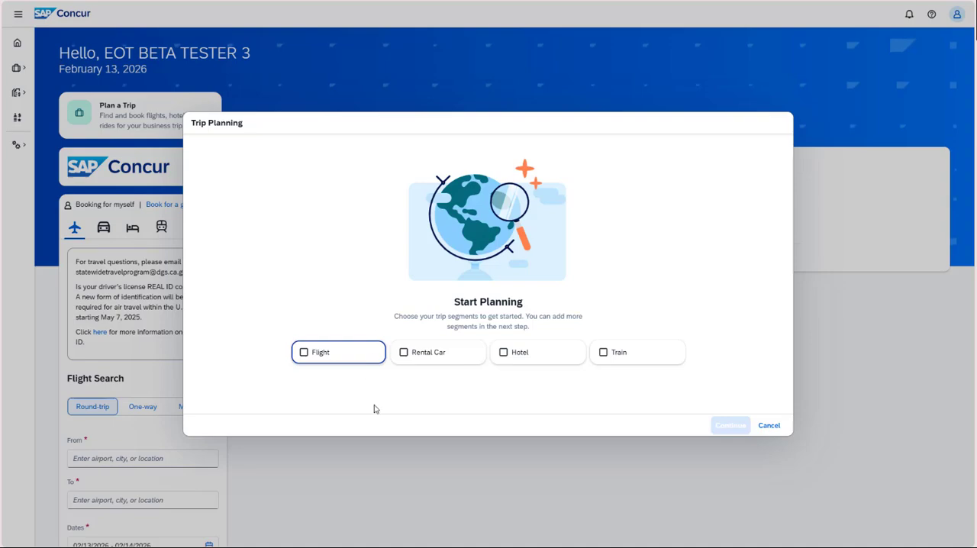
click(356, 363)
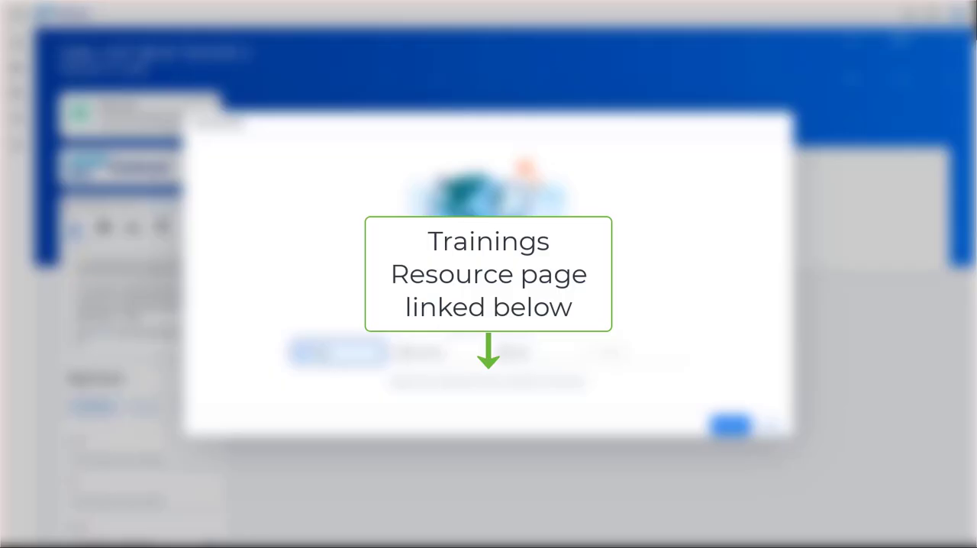
click(724, 428)
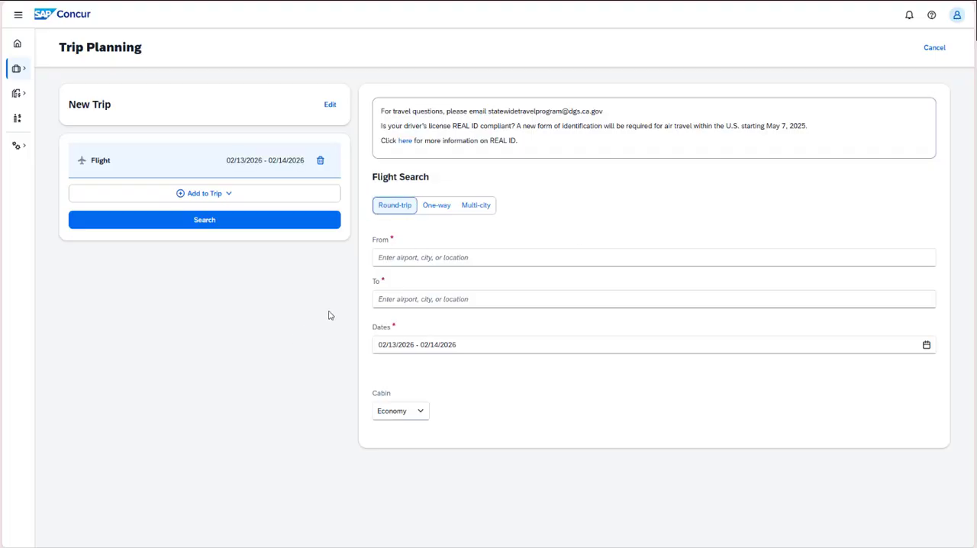
Set the round-trip flight from SMF - Sacramento International Airport to Los Angeles.
click(409, 260)
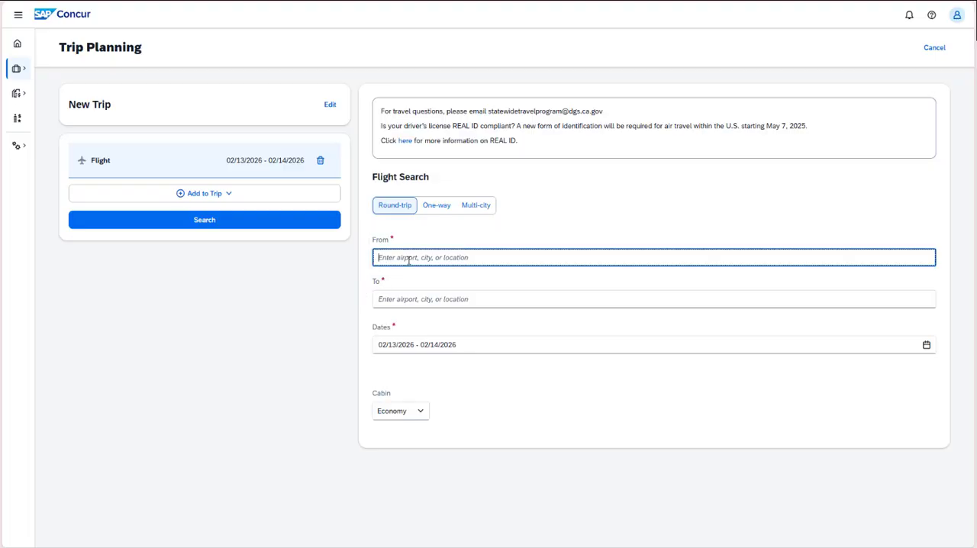
text(sacramento)
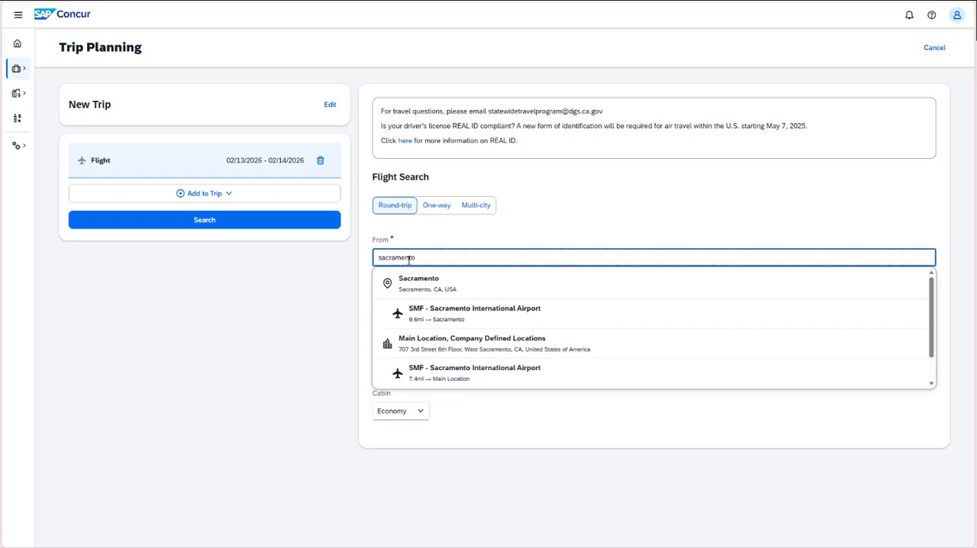
click(454, 320)
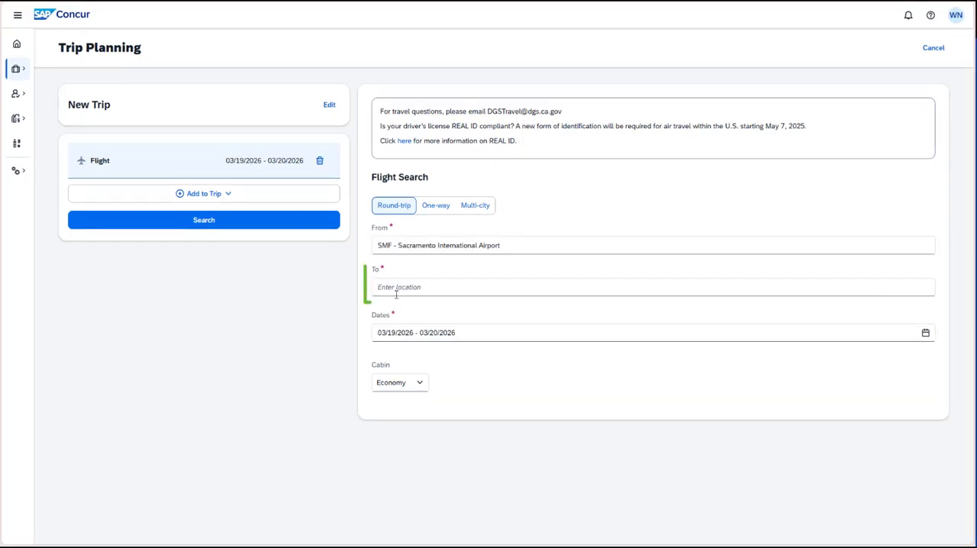
click(407, 288)
text(l)
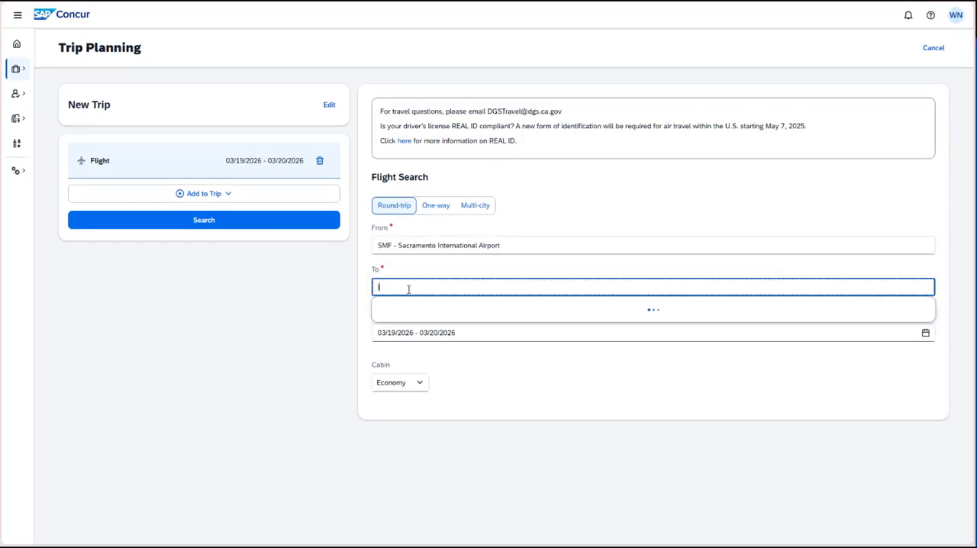
text(os angeles)
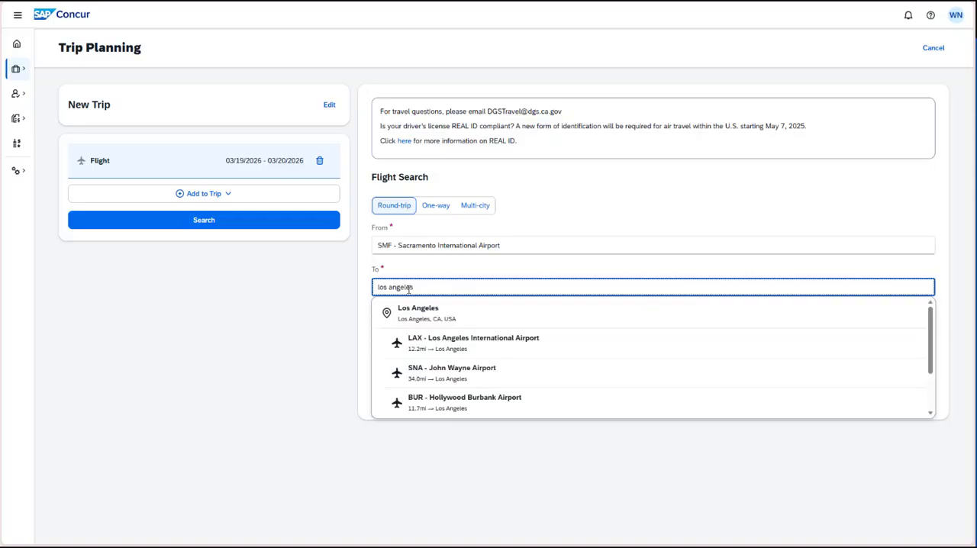
click(439, 345)
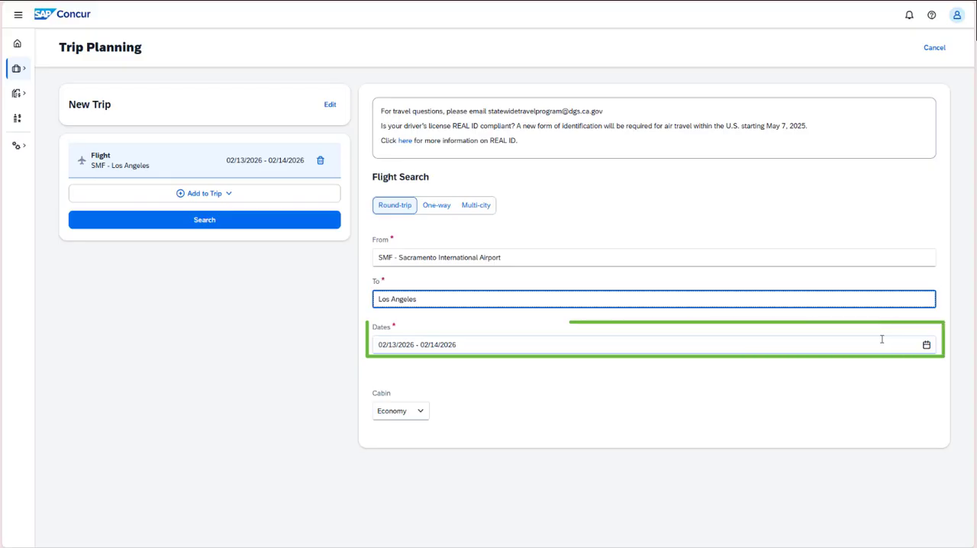
Choose March 23 to March 25, 2026 as the flight's travel dates.
click(926, 346)
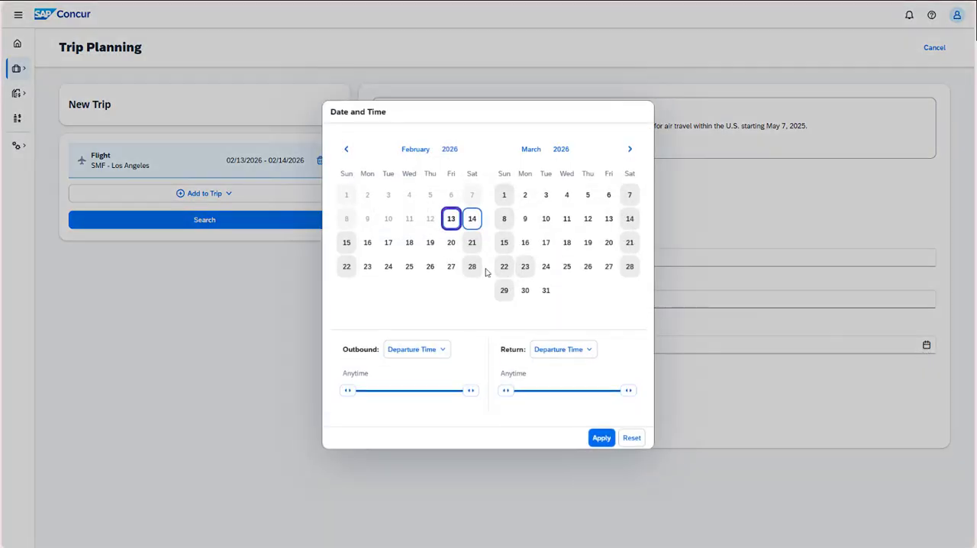
click(629, 149)
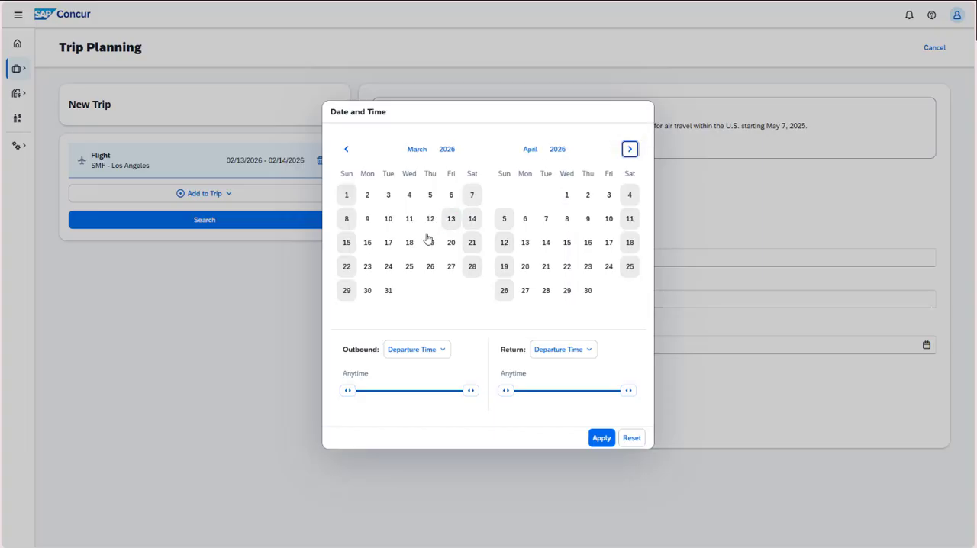
click(367, 267)
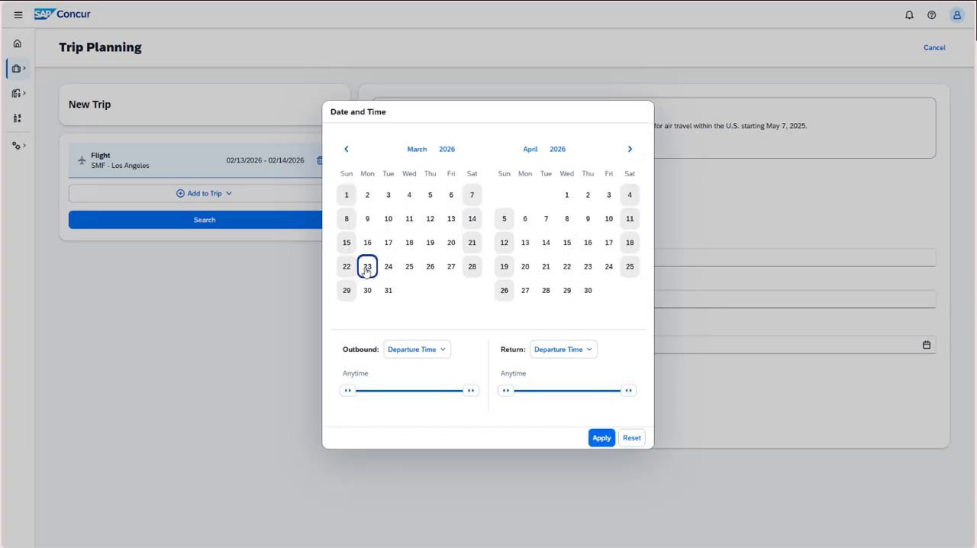
click(409, 269)
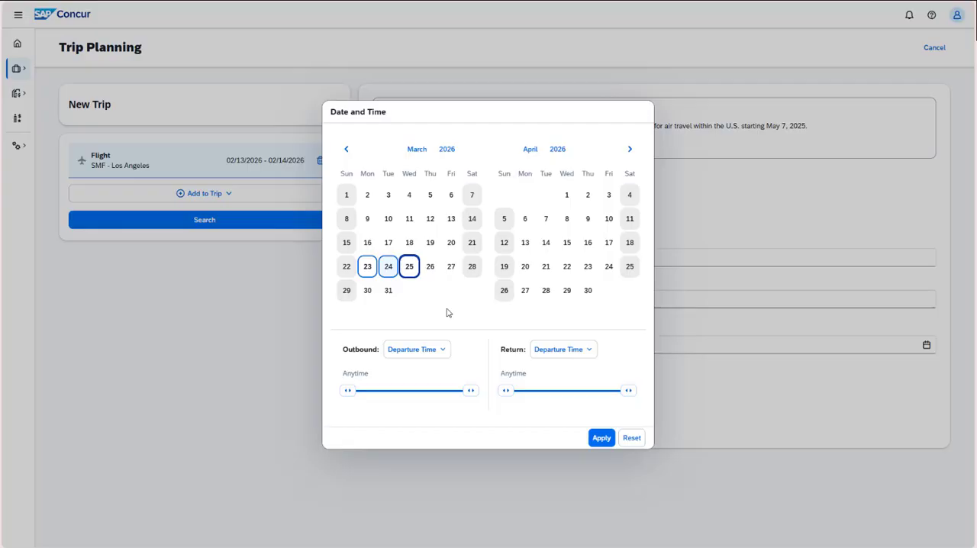
Restrict the outbound flight by arrival time, from 9:00 AM to 3:00 PM.
click(444, 351)
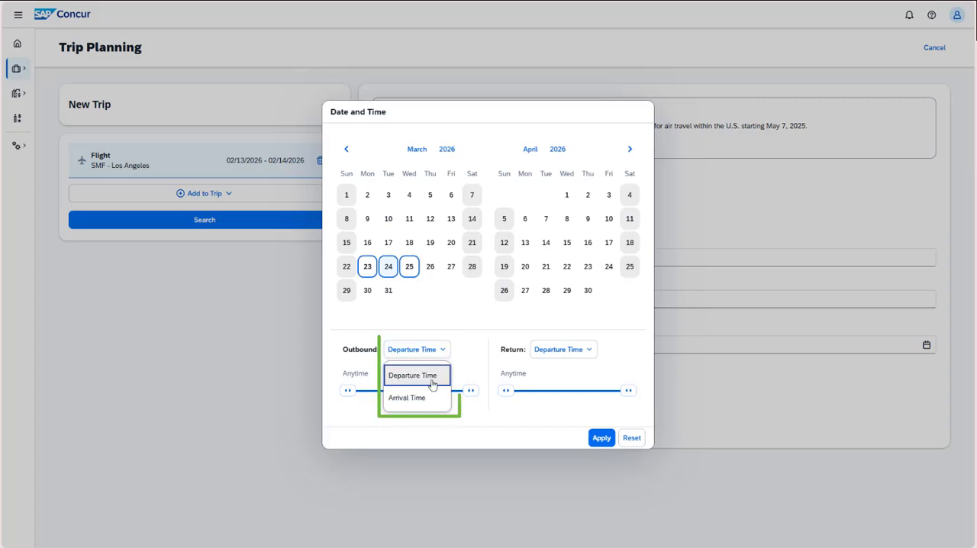
click(429, 398)
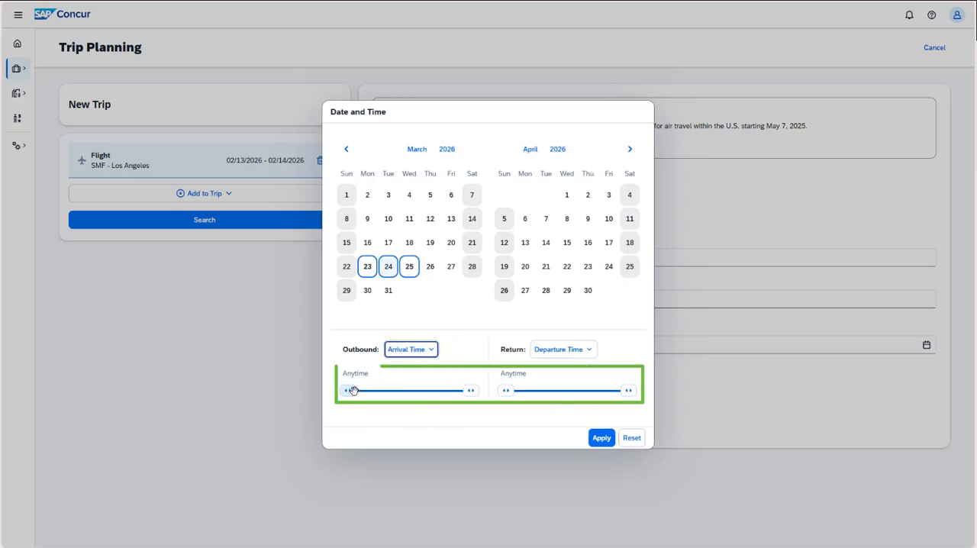
drag(353, 391, 392, 392)
drag(472, 391, 421, 392)
Restrict the return flight by departure time, from 6:00 AM to 12:00 PM, and apply the dates and times.
click(563, 349)
click(563, 374)
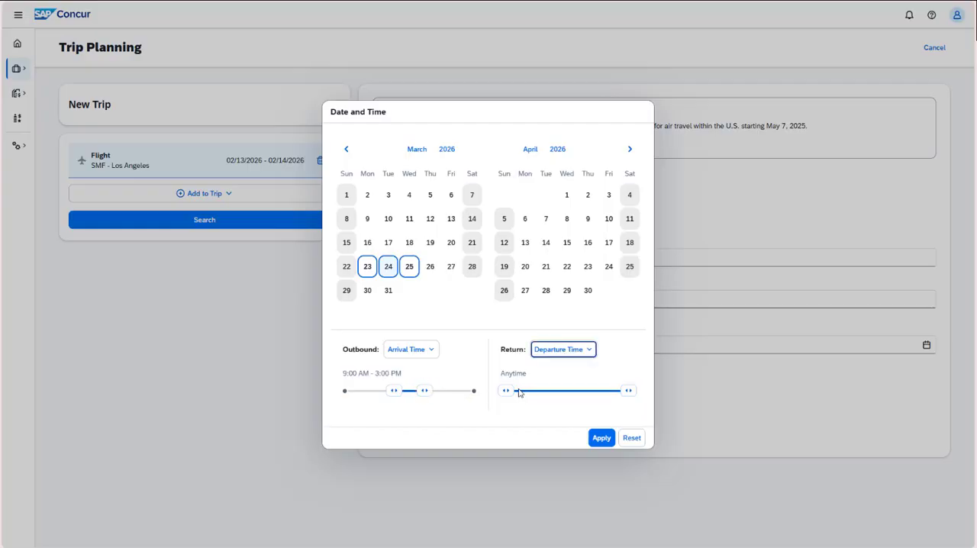
drag(506, 391, 537, 391)
drag(629, 391, 568, 399)
click(601, 438)
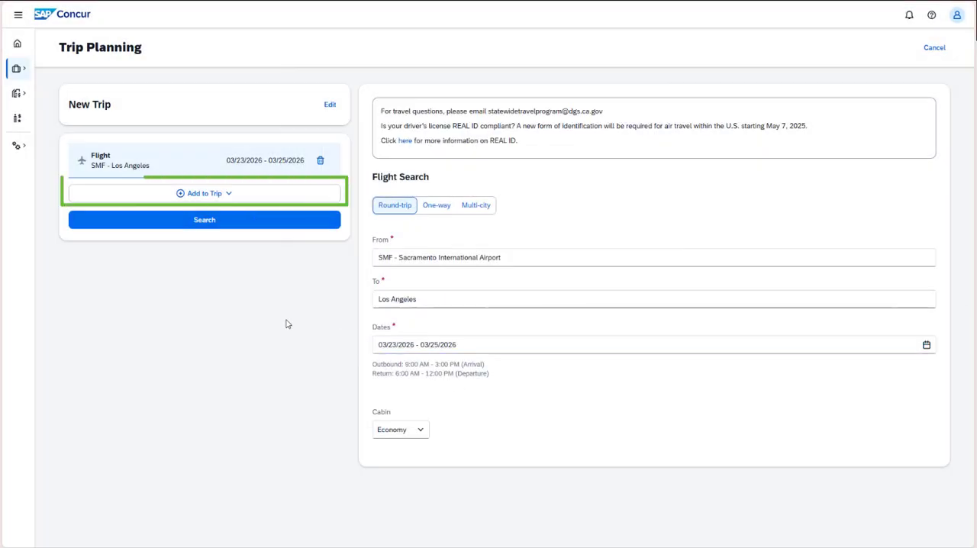
Check which other segments can be added to the trip, and search for flights without adding any.
click(245, 196)
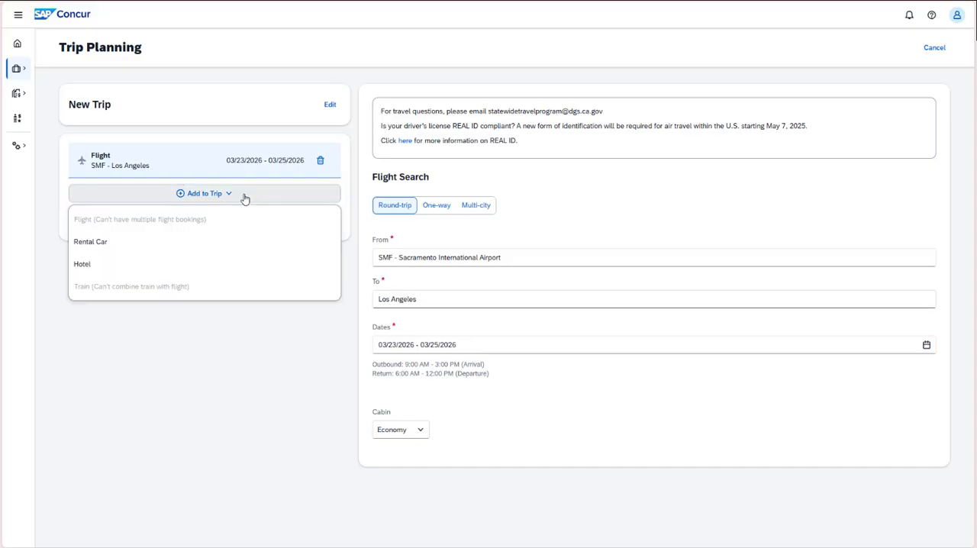
click(244, 197)
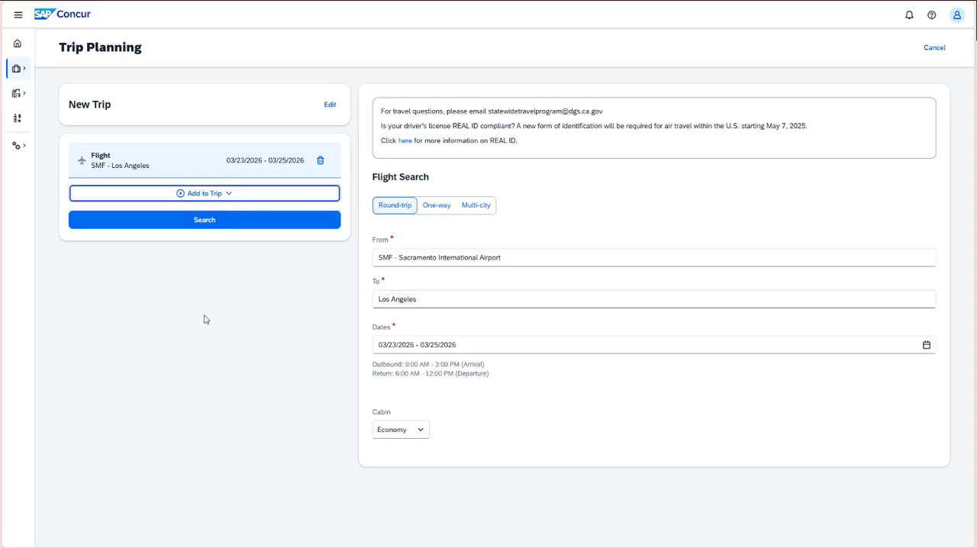
click(221, 223)
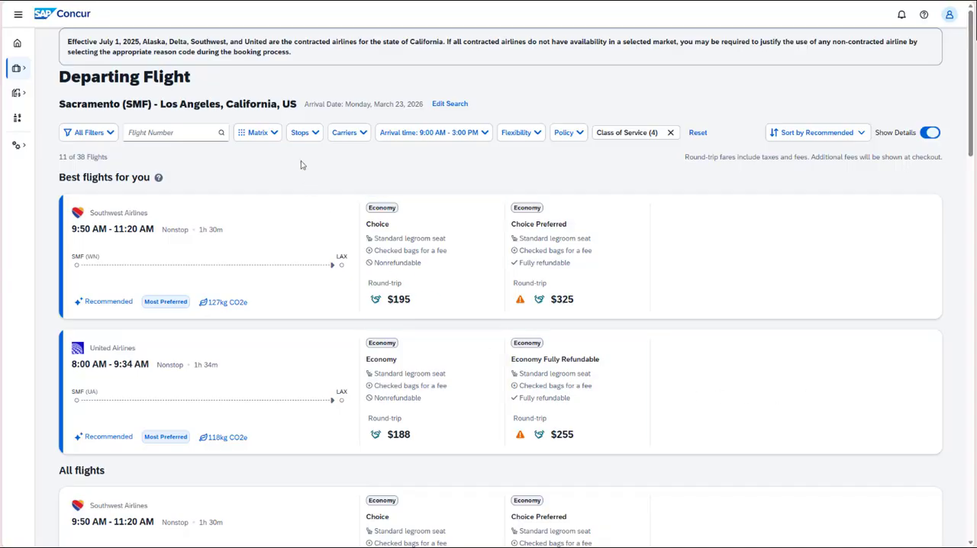
Filter the departing flights to Nonstop and open the carriers filter.
click(316, 133)
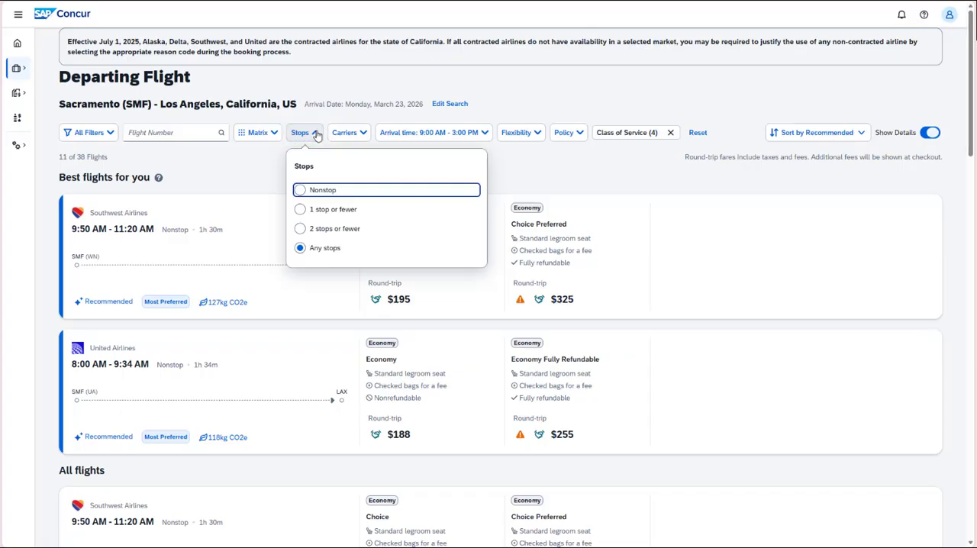
click(320, 194)
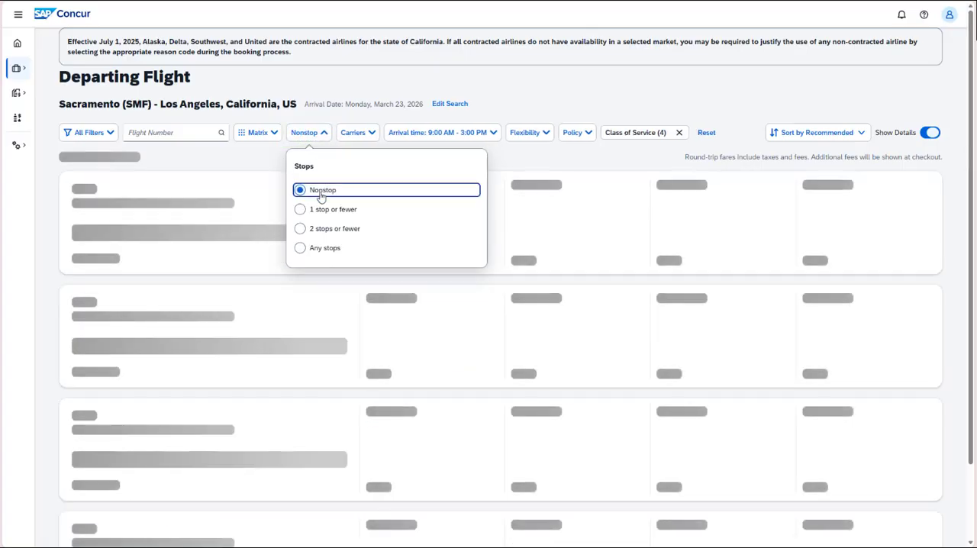
key(Tab)
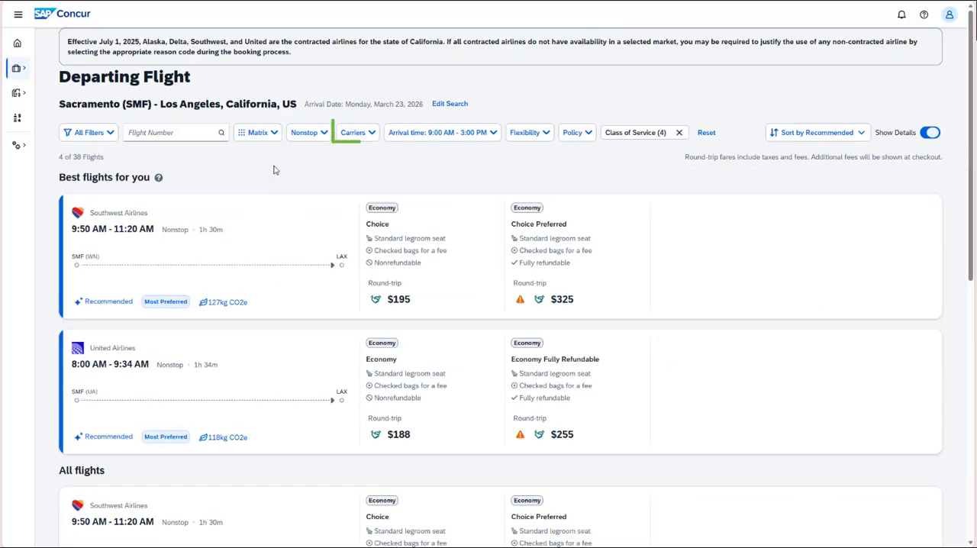
click(365, 136)
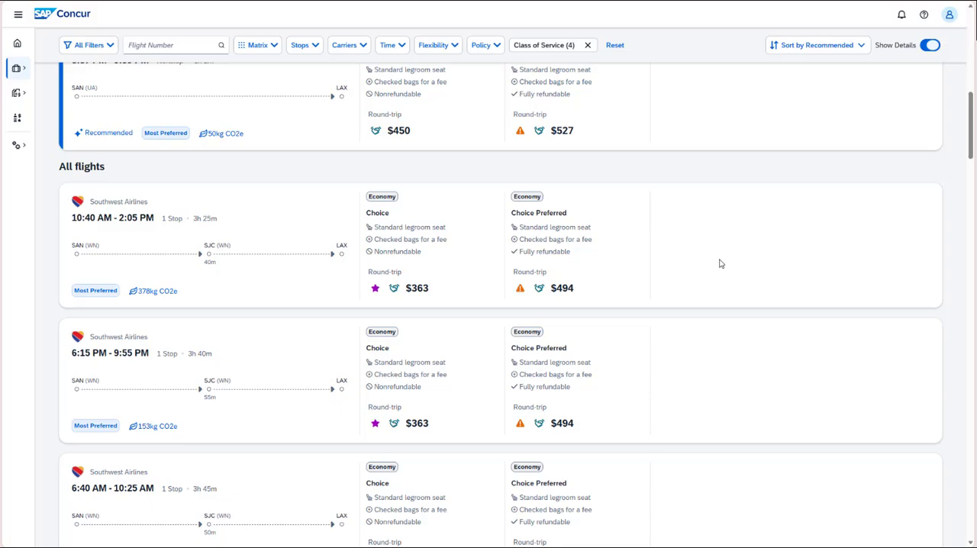
Expand the Southwest departing flight's details and examine the policy and corporate fare markers on its Basic, Choice and Choice Preferred fares.
click(245, 198)
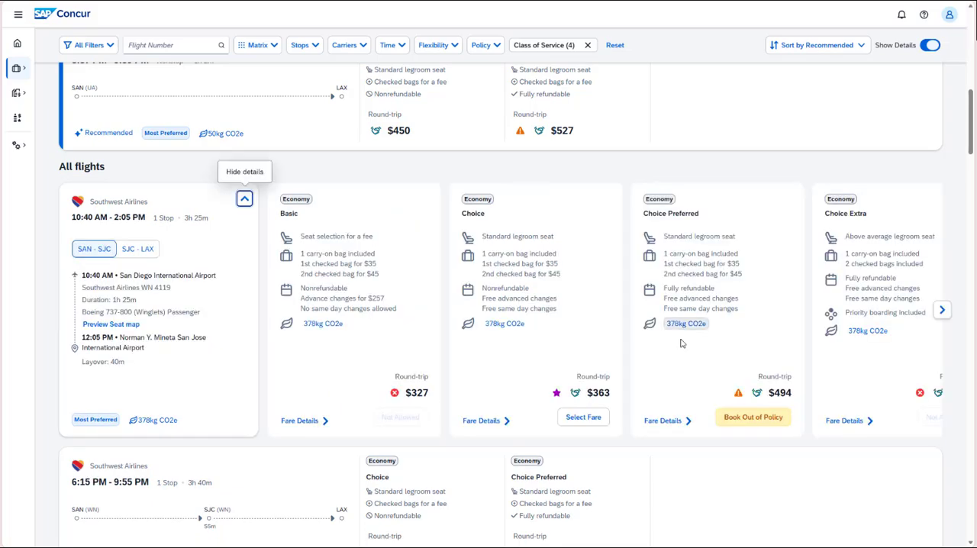
click(557, 394)
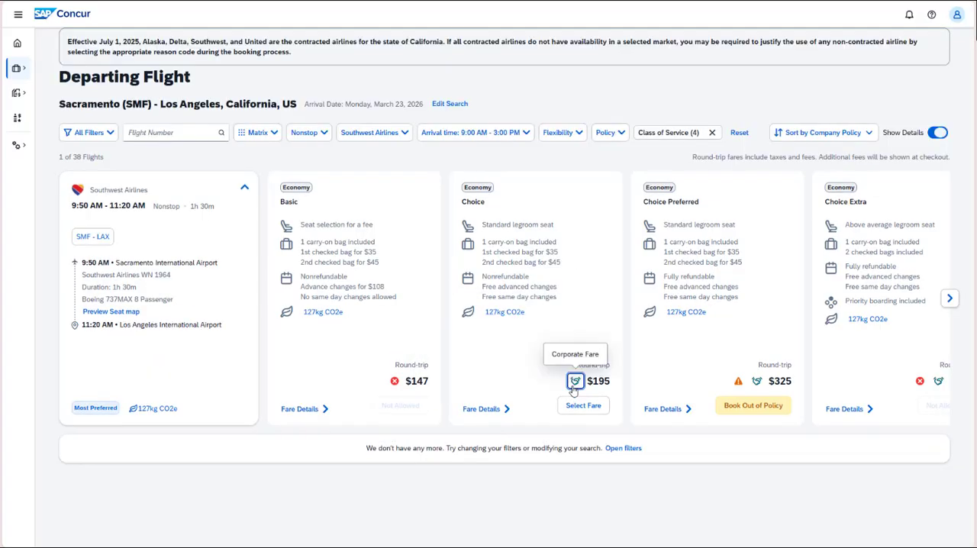
click(573, 387)
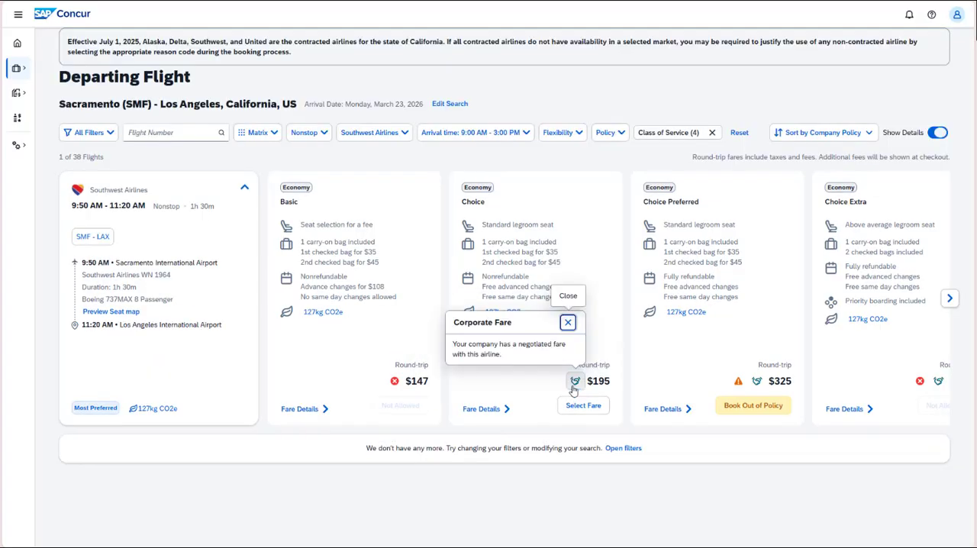
click(738, 384)
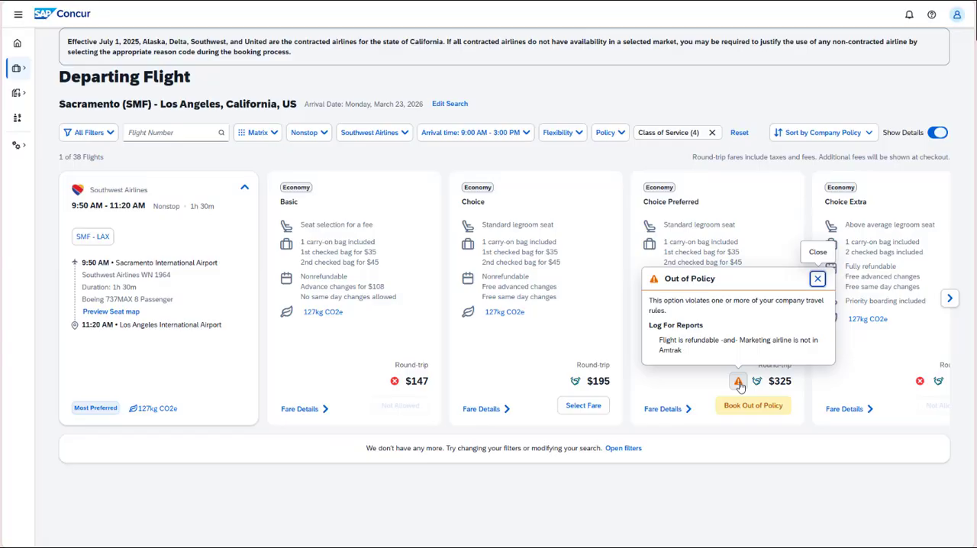
click(394, 382)
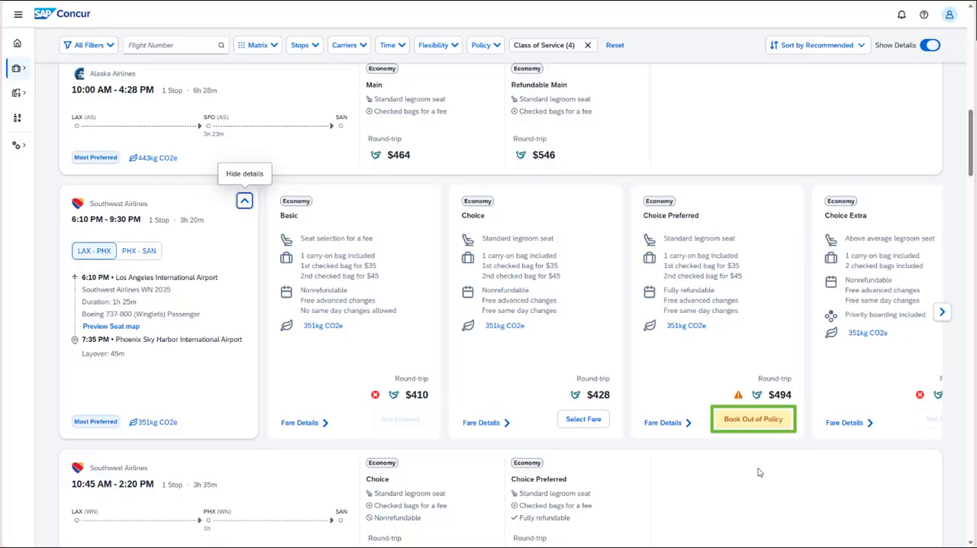
Book the Choice Preferred fare of the 6:10 PM Southwest flight out of policy despite the policy violation.
click(756, 419)
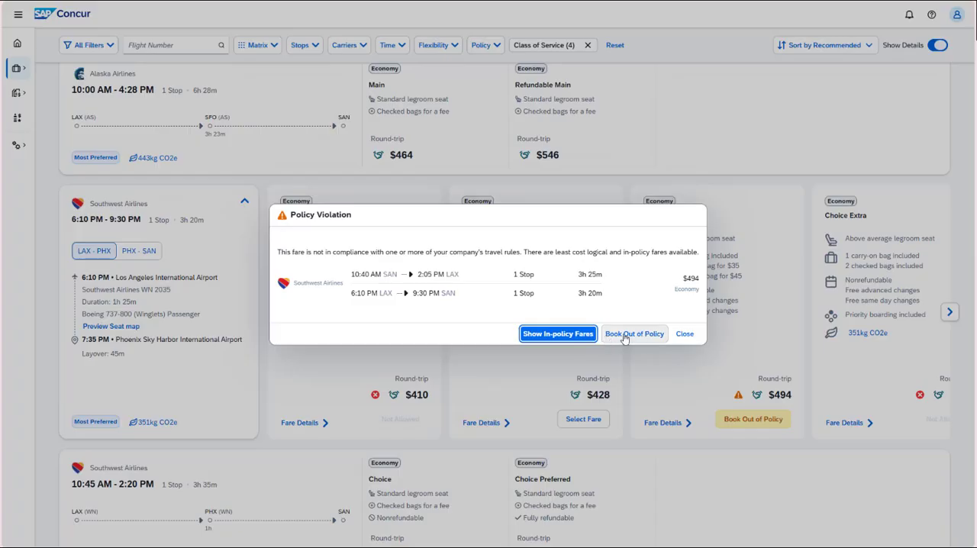
click(635, 333)
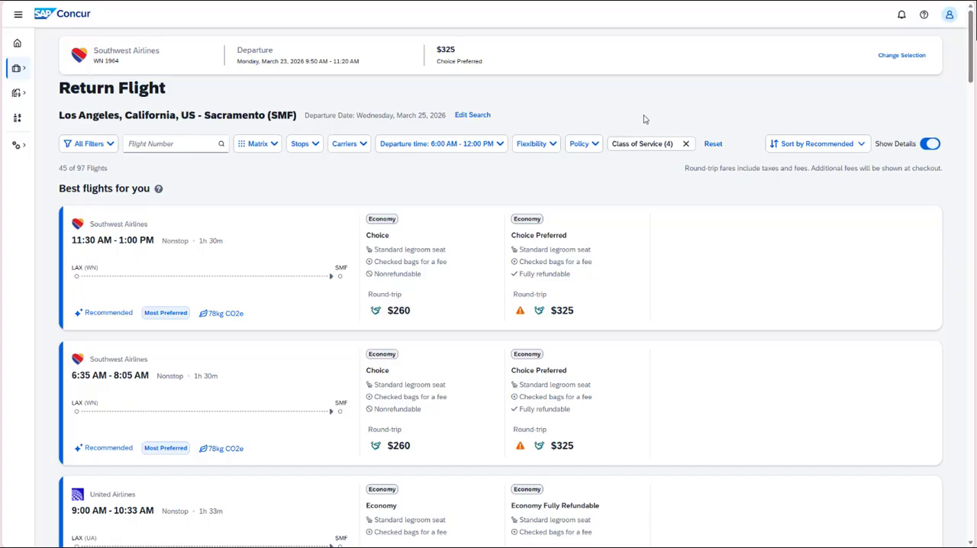
Filter the return flights from Los Angeles to Sacramento to Nonstop.
click(317, 145)
click(324, 203)
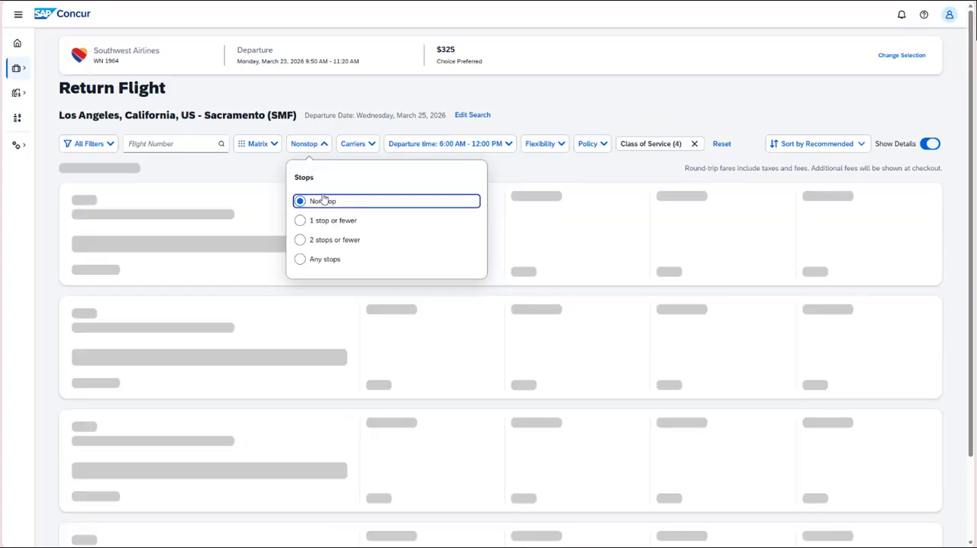
Expand the 11:30 AM Southwest return flight's details and select its $260 Choice fare.
click(624, 90)
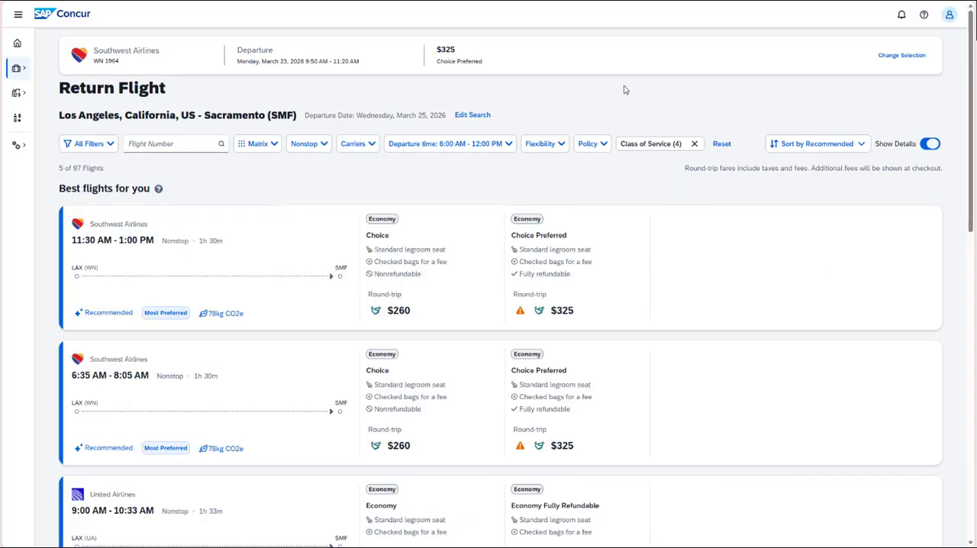
click(771, 278)
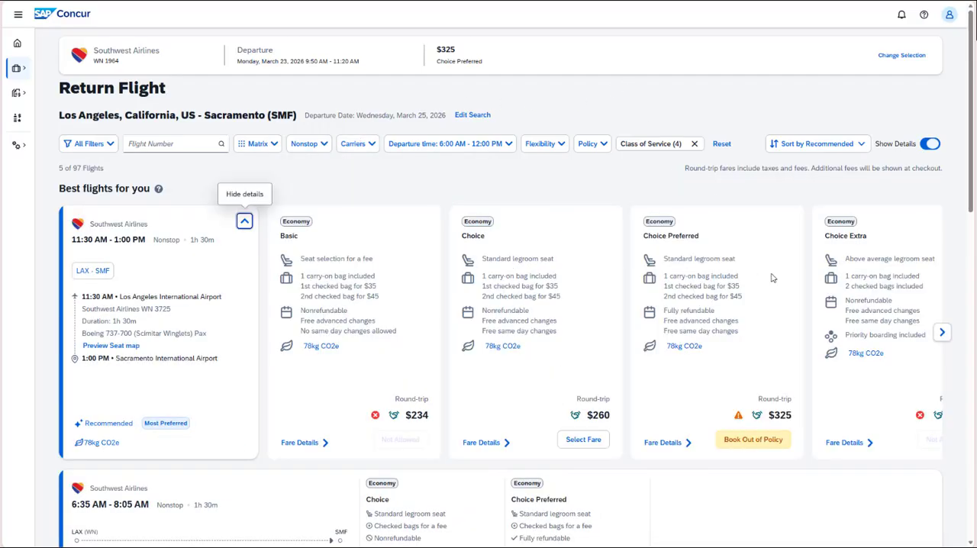
click(579, 440)
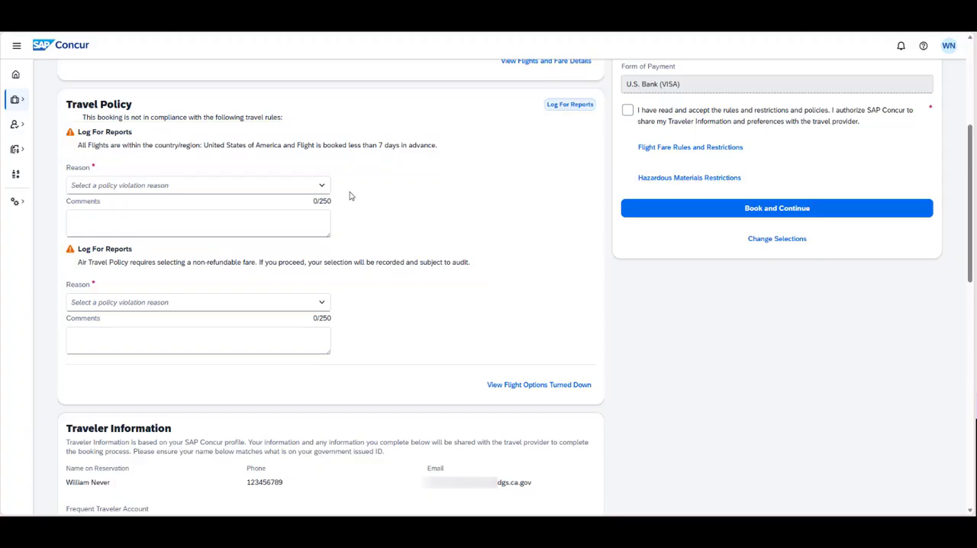
Give "Infrequent one-time traveler" as the reason for the non-refundable fare rule violation and choose a reason for the less-than-7-days advance booking violation.
click(323, 307)
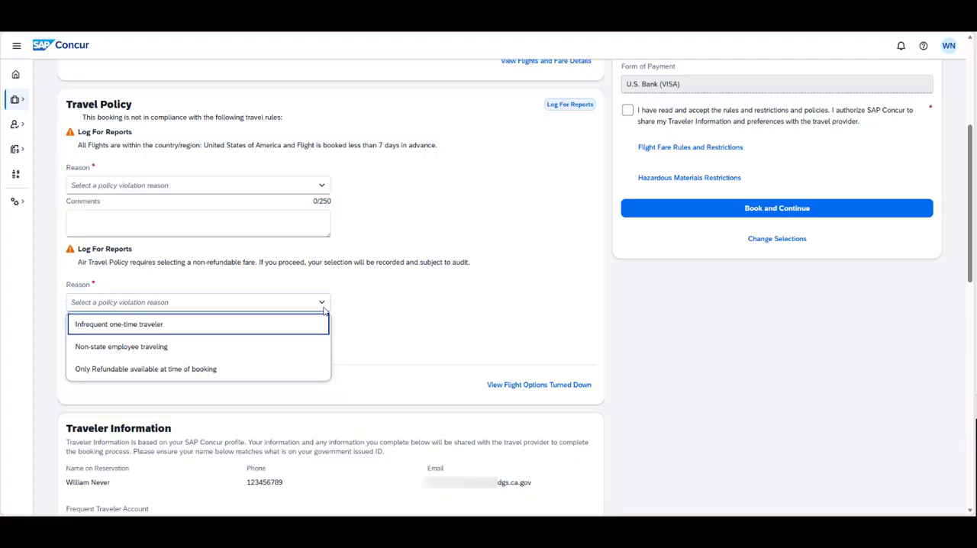
click(211, 328)
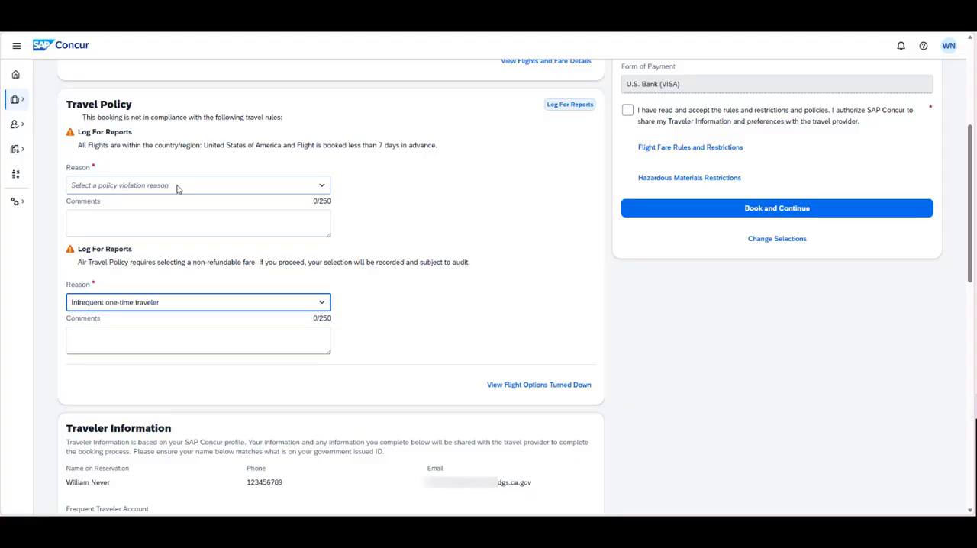
click(177, 189)
click(168, 211)
click(167, 214)
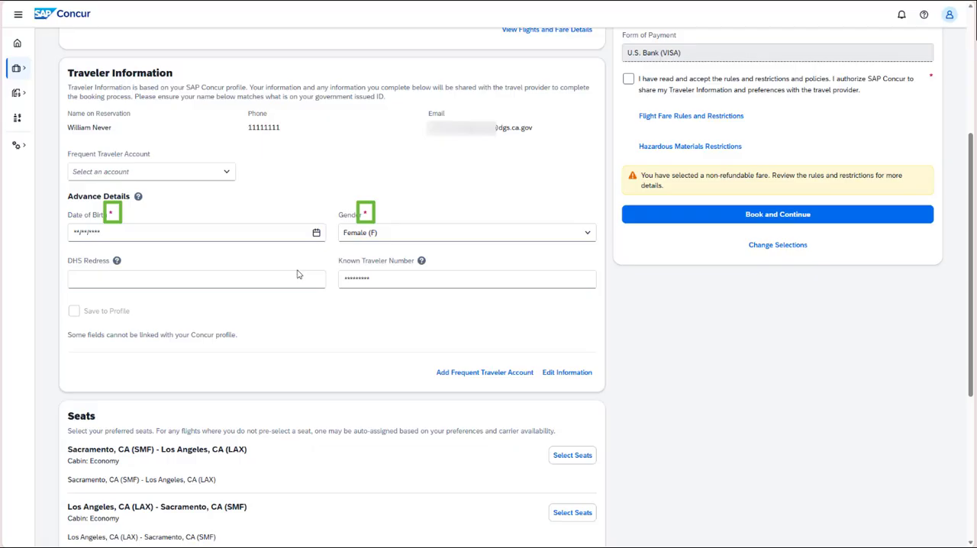
Open seat selection for the Sacramento to Los Angeles flight and pick seat 29A.
scroll(382, 295, down, 3)
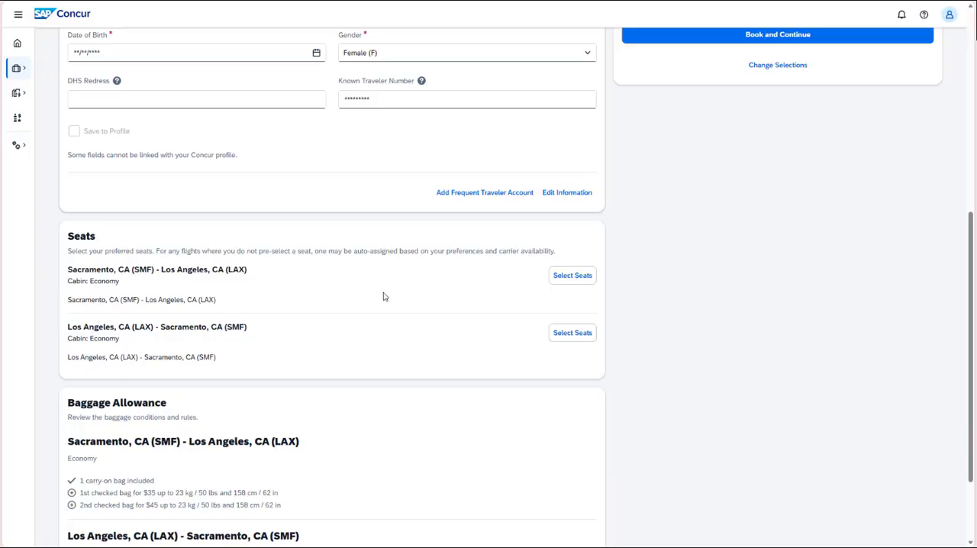
click(557, 279)
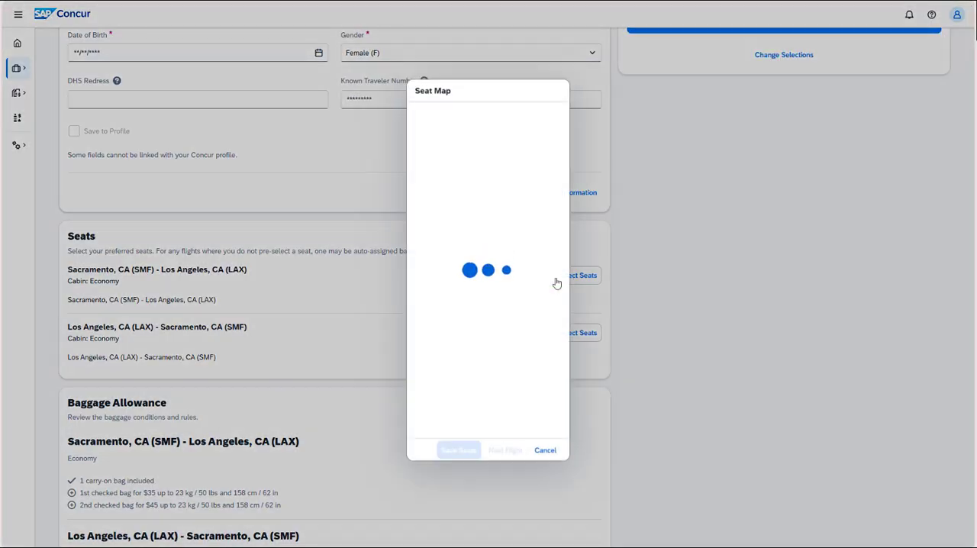
scroll(398, 359, down, 1)
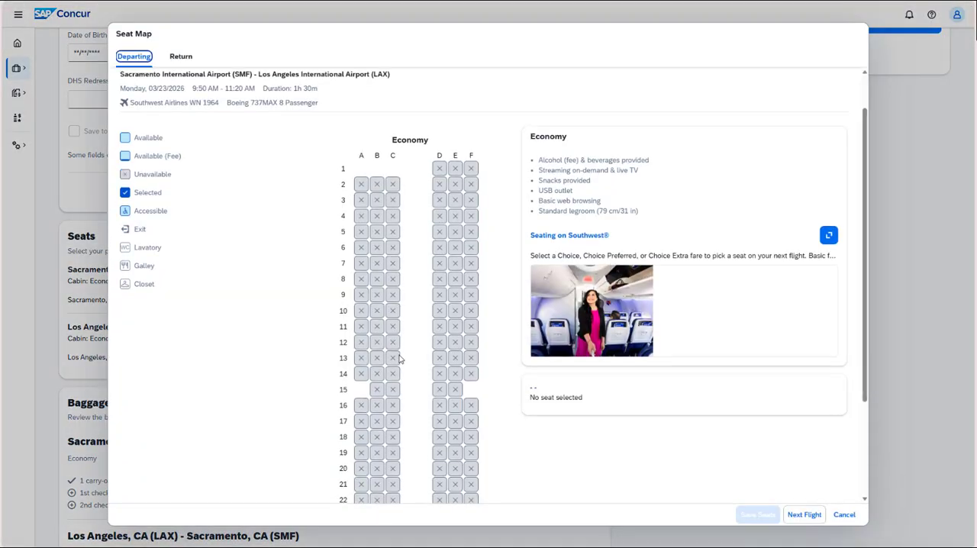
scroll(398, 359, down, 4)
click(362, 462)
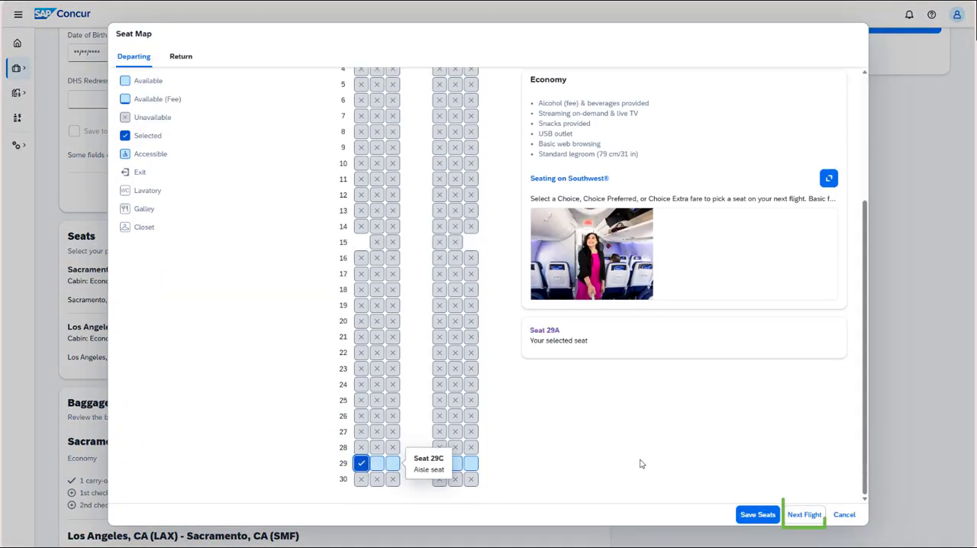
Pick seat 27F for the return flight and save the seats for both flights.
click(805, 516)
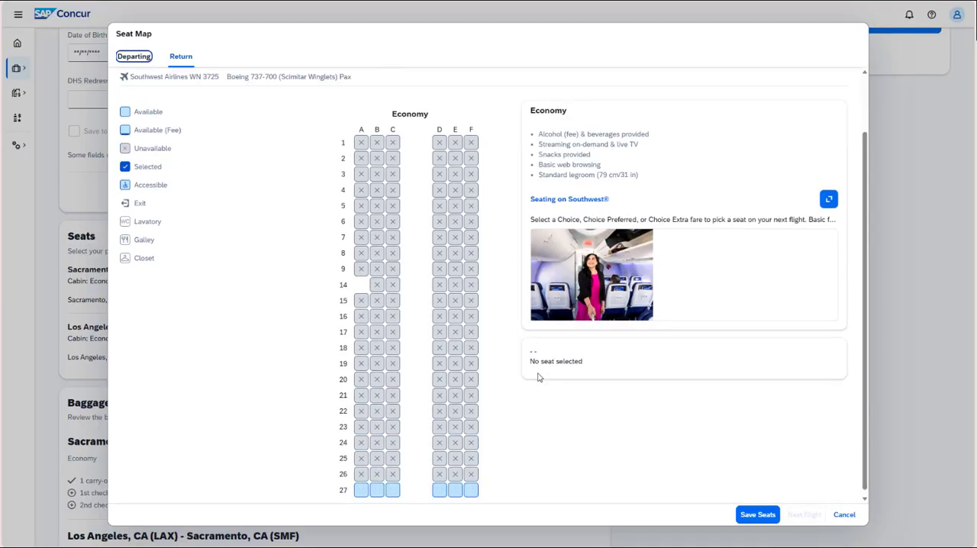
click(471, 480)
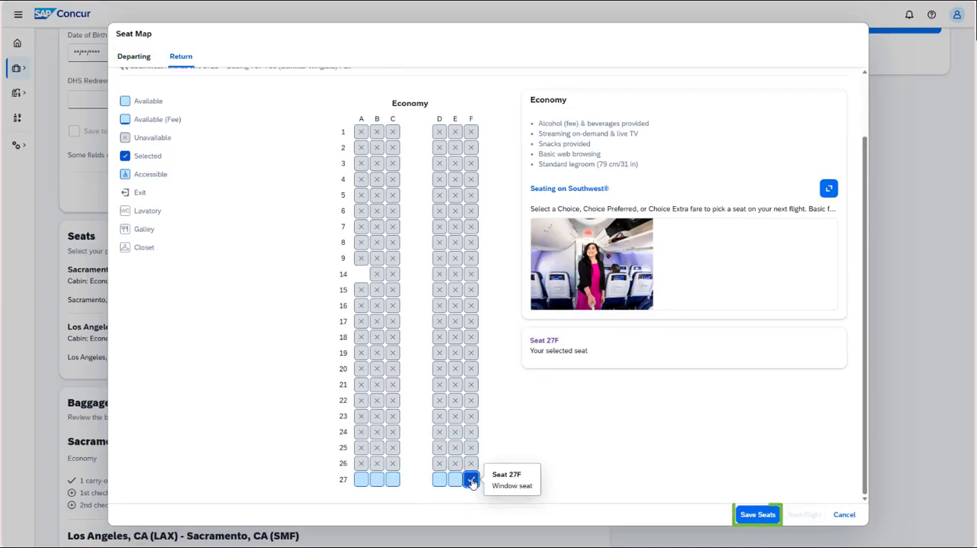
click(756, 514)
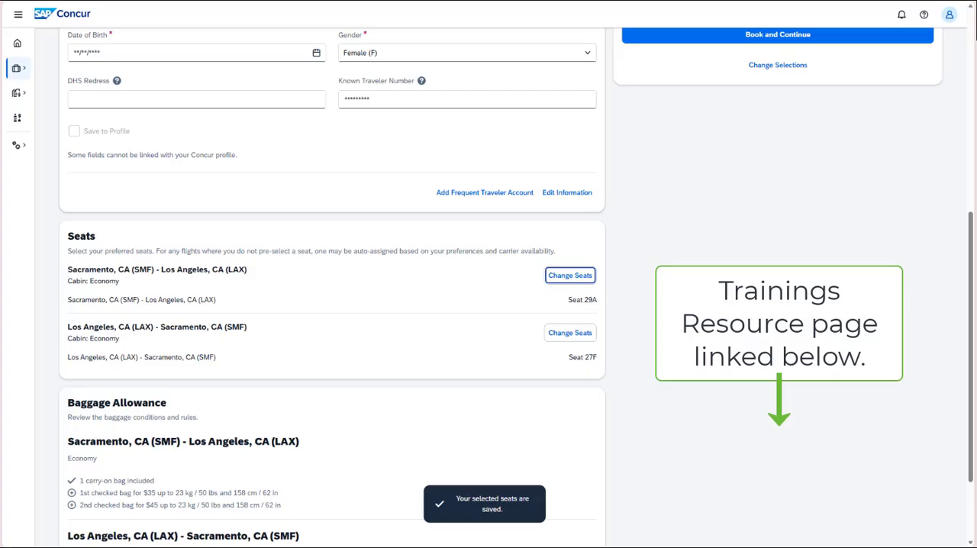
Review the baggage allowance, accept the rules, restrictions and policies, and book the flights.
scroll(689, 354, down, 2)
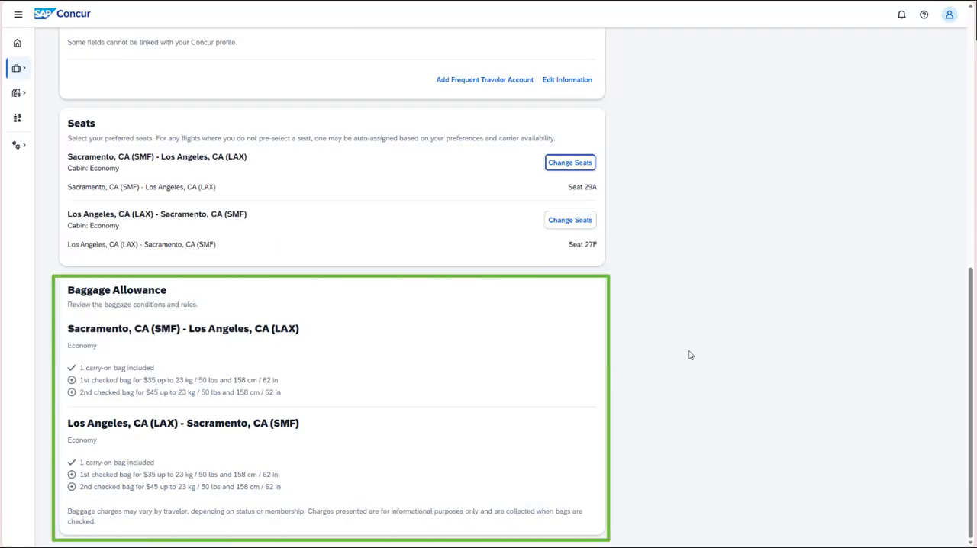
scroll(689, 354, up, 10)
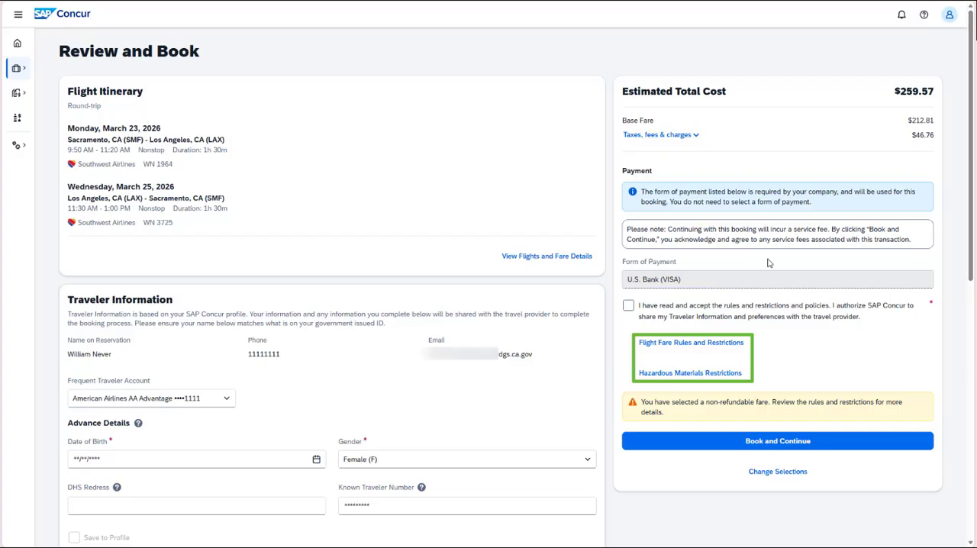
click(629, 307)
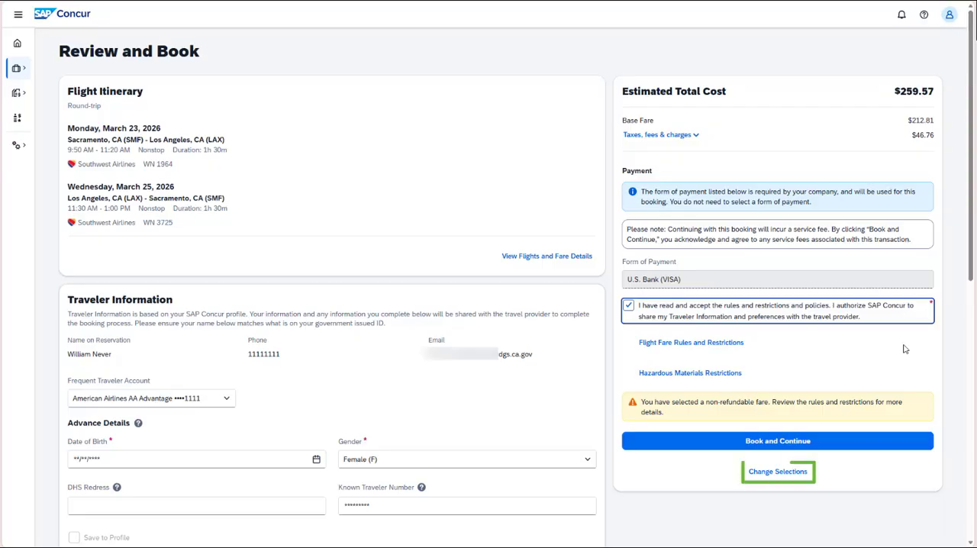
click(725, 451)
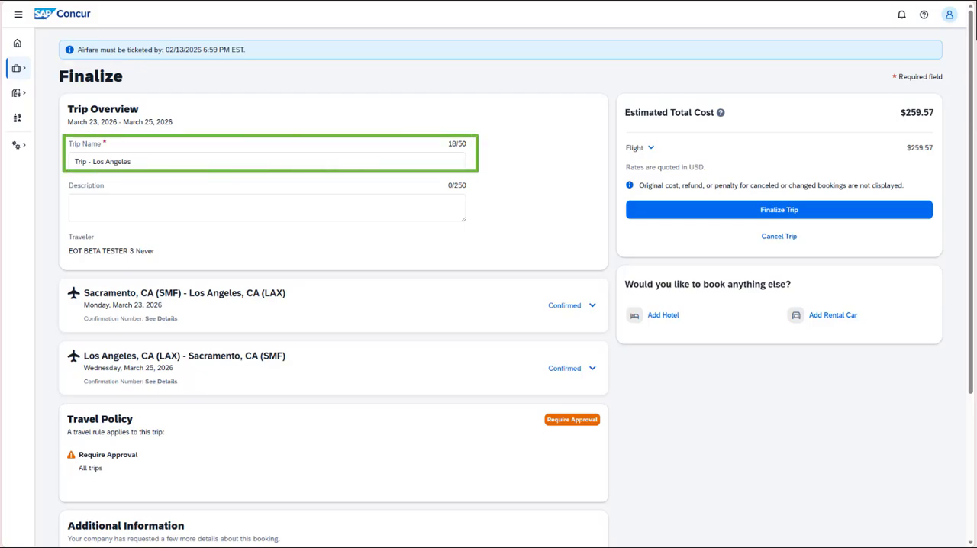
Enter "Trip to train people." as the trip description.
click(159, 200)
text(Trip )
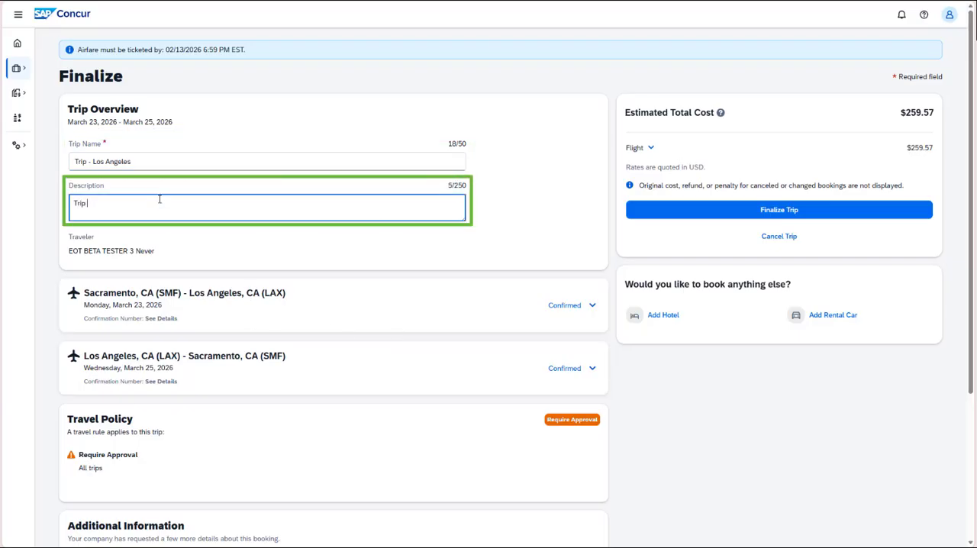
text(to train people.)
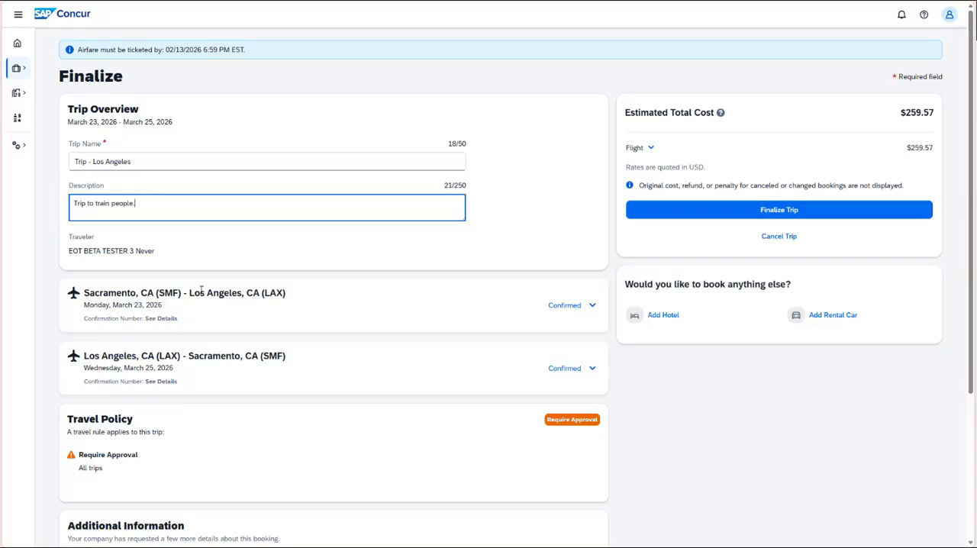
Examine the flight details of the Los Angeles to Sacramento leg and collapse them again.
scroll(202, 290, down, 1)
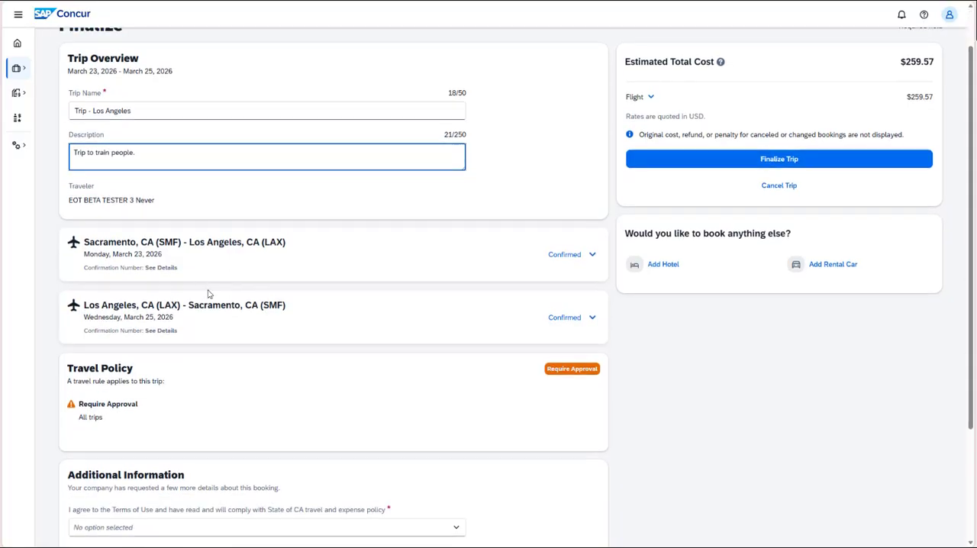
click(593, 317)
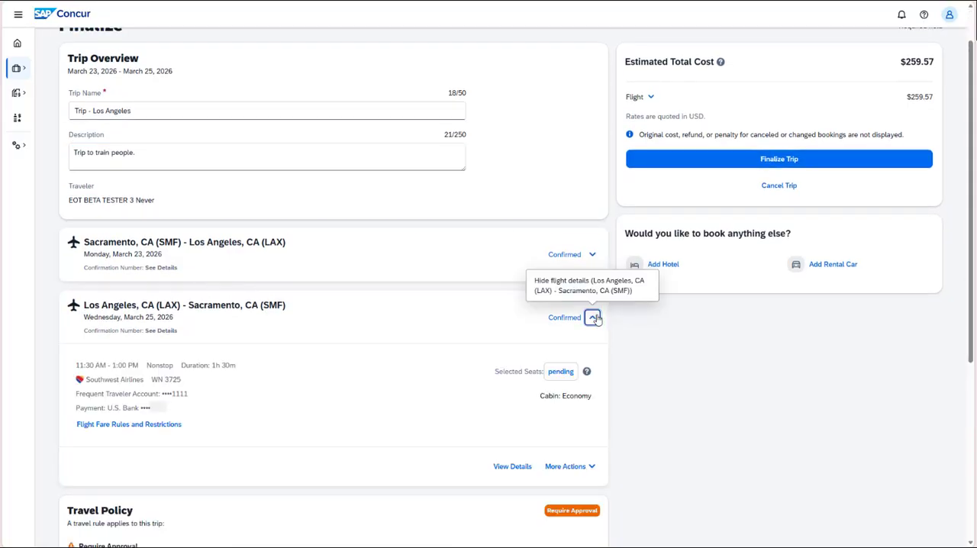
click(594, 318)
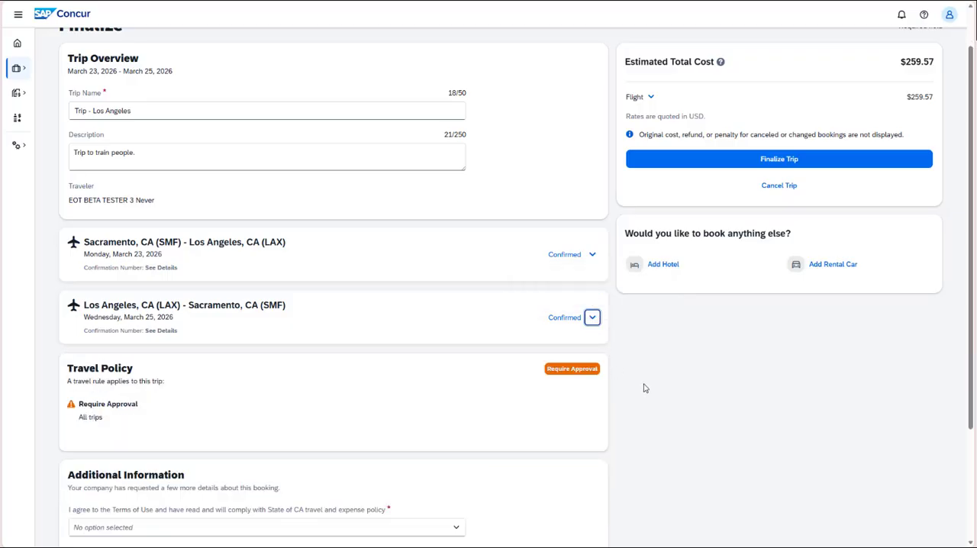
Answer Yes to the Terms of Use agreement and give "I will book a hotel later" as the reason no hotel was reserved.
scroll(649, 388, down, 3)
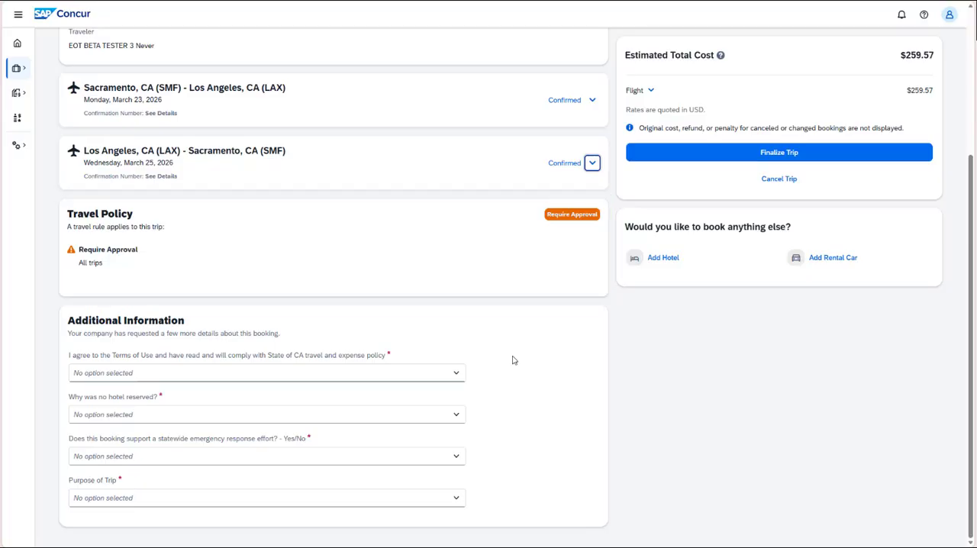
click(451, 374)
click(246, 403)
click(239, 416)
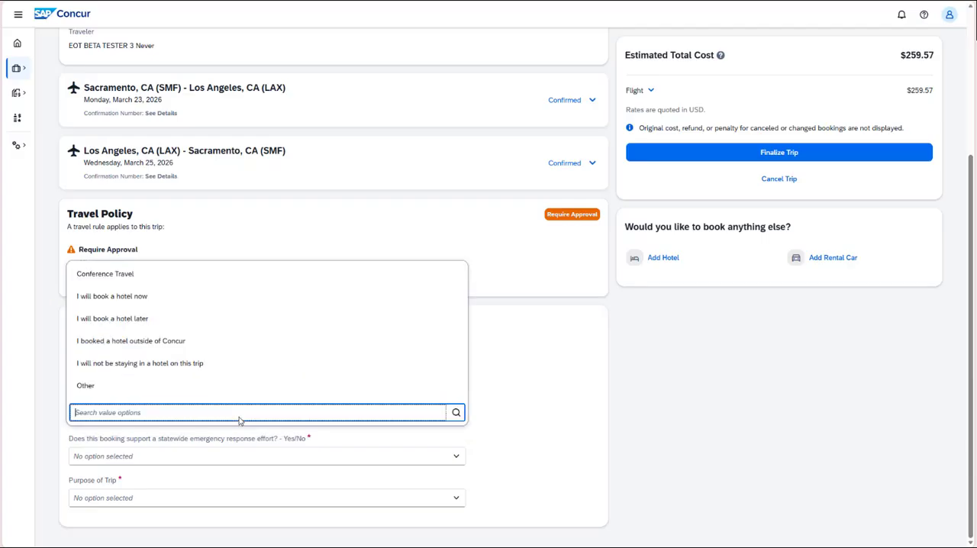
click(161, 321)
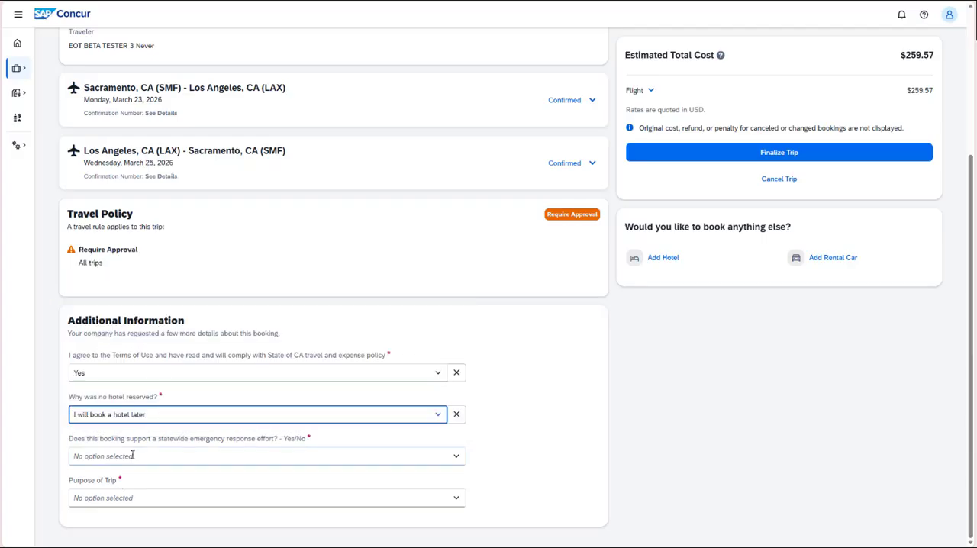
Answer NO to the statewide emergency response question and set the purpose of trip to "Job required training".
click(133, 455)
click(109, 506)
click(109, 504)
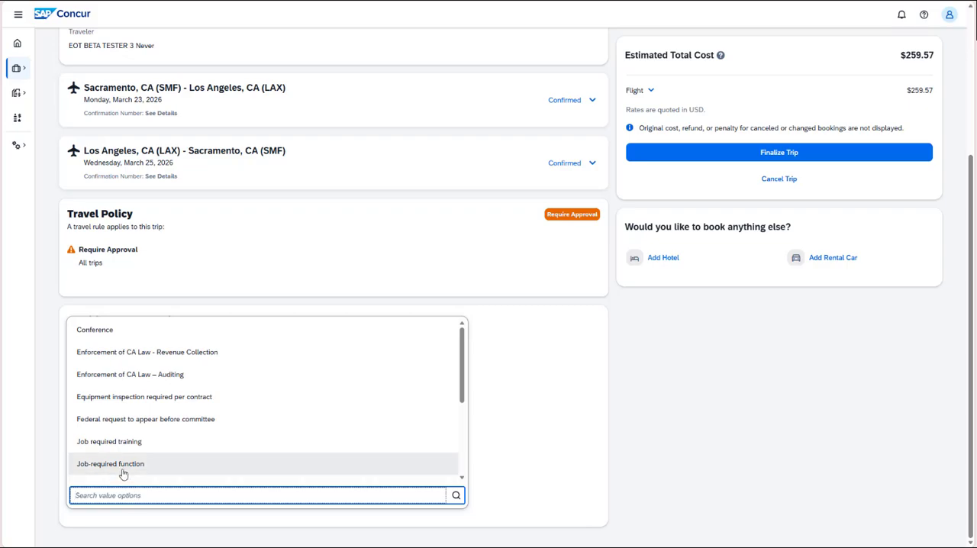
click(134, 443)
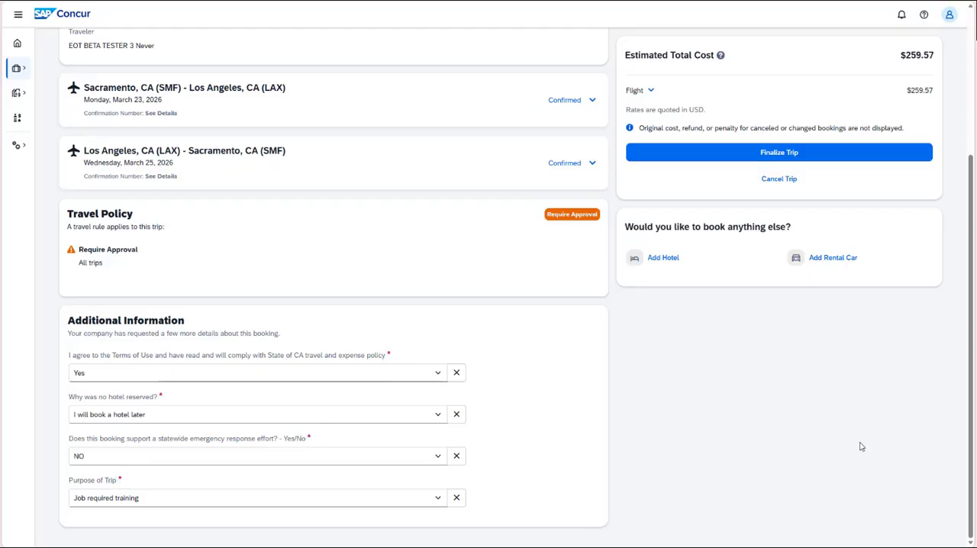
Finalize the Los Angeles trip.
scroll(862, 447, up, 3)
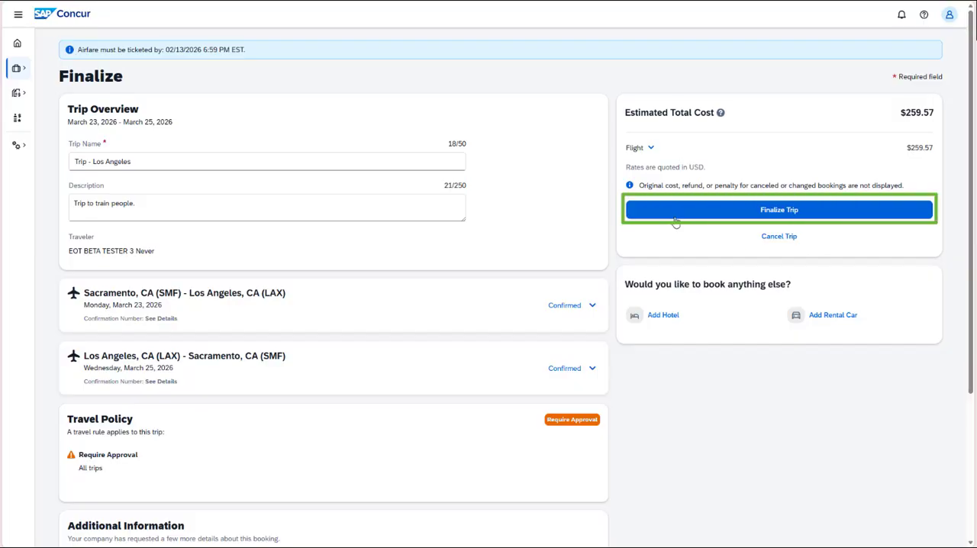
click(693, 212)
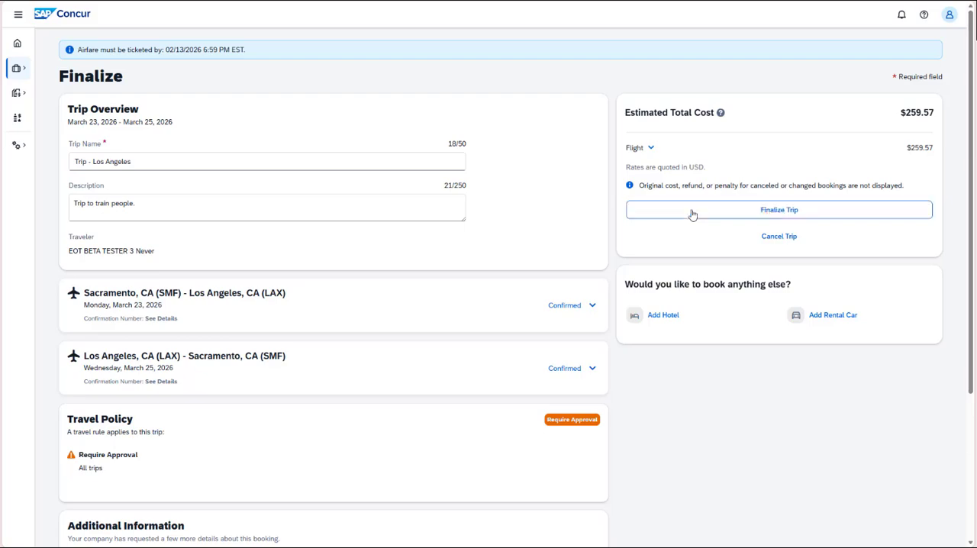